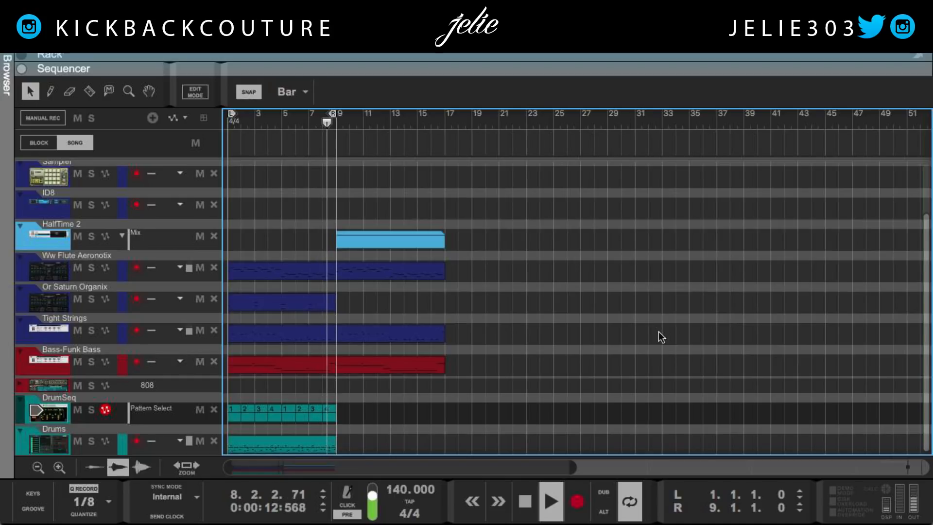
- Stop playback, collapse the sequencer to expose the rack, and bring the Umpf drum device into view
key("space")
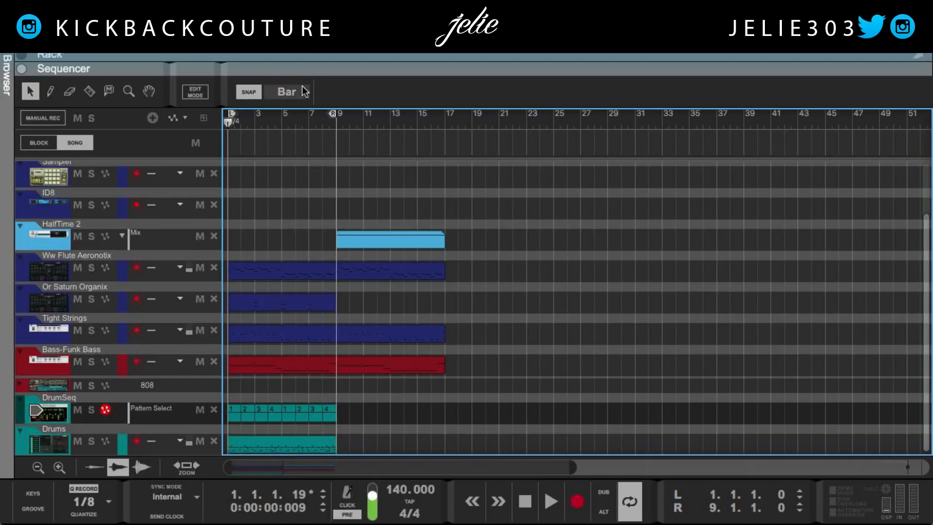
left_click_drag(298, 68, 355, 522)
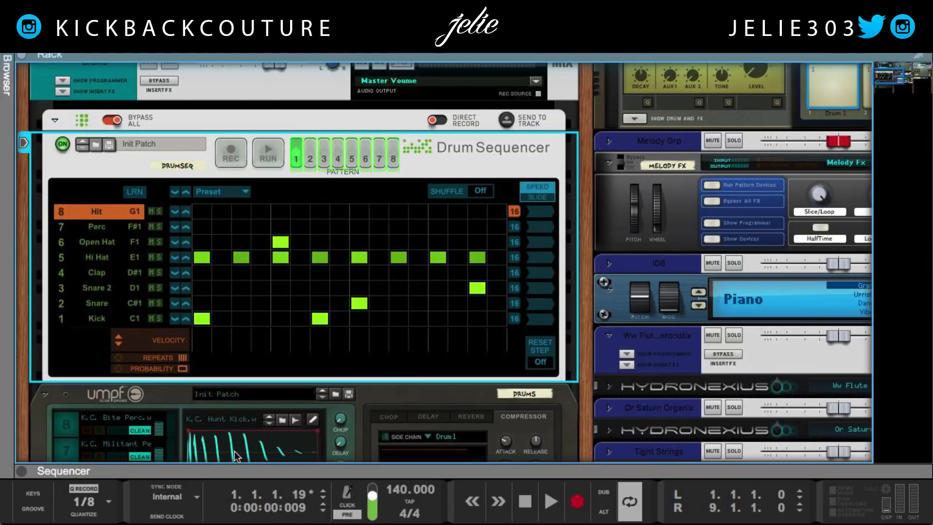
scroll(232, 445, "down", 2)
scroll(227, 420, "down", 5)
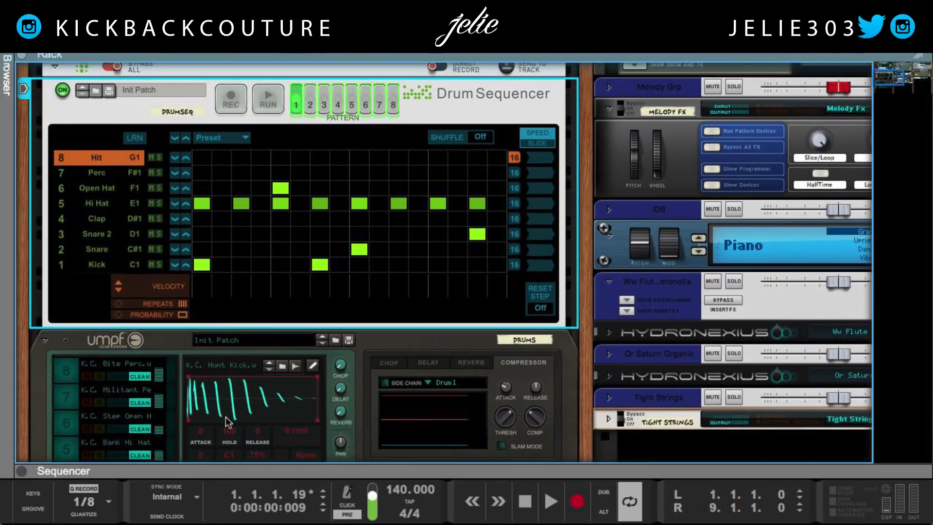
scroll(170, 426, "down", 3)
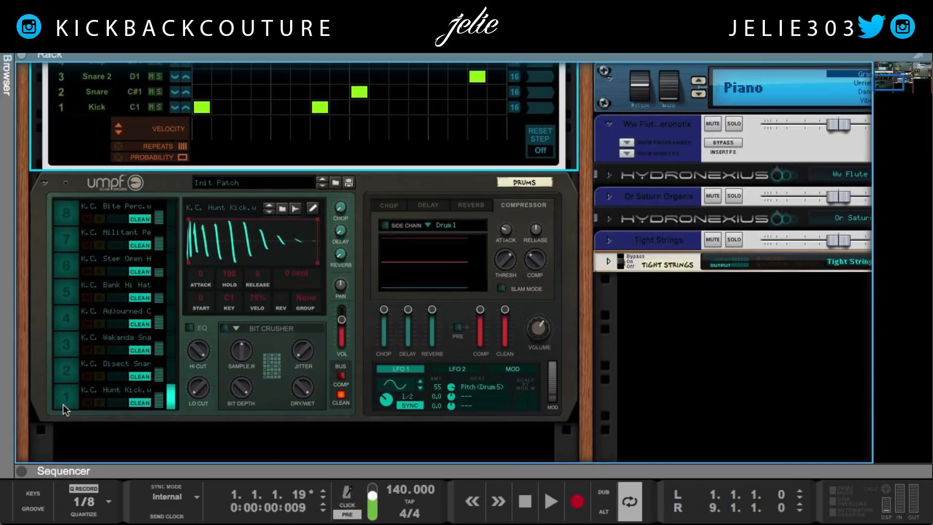
- Audition all eight Umpf drum pads in order from 1 to 8, twice
left_click(65, 401)
left_click(64, 371)
left_click(64, 344)
left_click(65, 318)
left_click(57, 284)
left_click(73, 257)
left_click(69, 238)
left_click(63, 213)
left_click(66, 395)
left_click(64, 371)
left_click(64, 343)
left_click(63, 313)
left_click(63, 287)
left_click(65, 265)
left_click(65, 238)
left_click(65, 212)
- Select drum channels 1 to 8 and again 2 to 5 to examine each one's sample settings
left_click(169, 398)
left_click(168, 369)
left_click(168, 340)
left_click(170, 316)
left_click(171, 299)
left_click(170, 267)
left_click(170, 238)
left_click(171, 217)
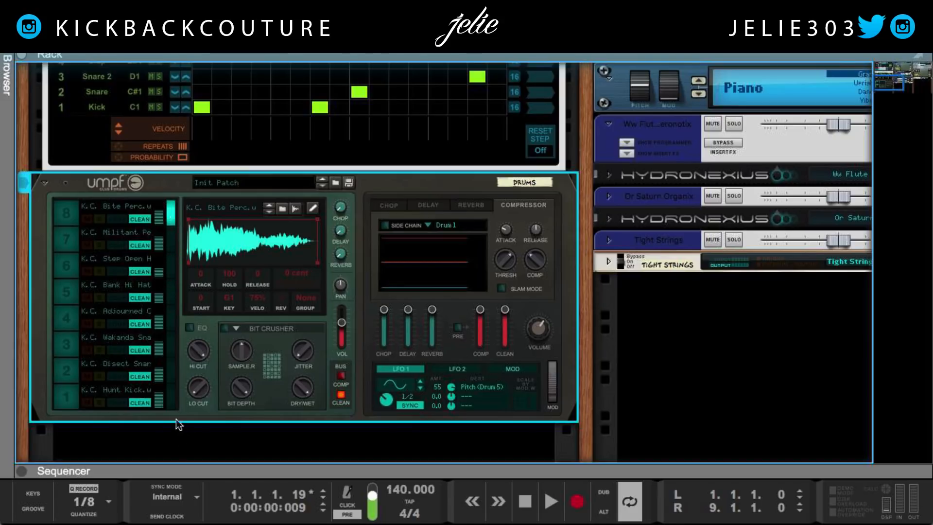
left_click(171, 373)
left_click(168, 345)
left_click(168, 315)
left_click(171, 299)
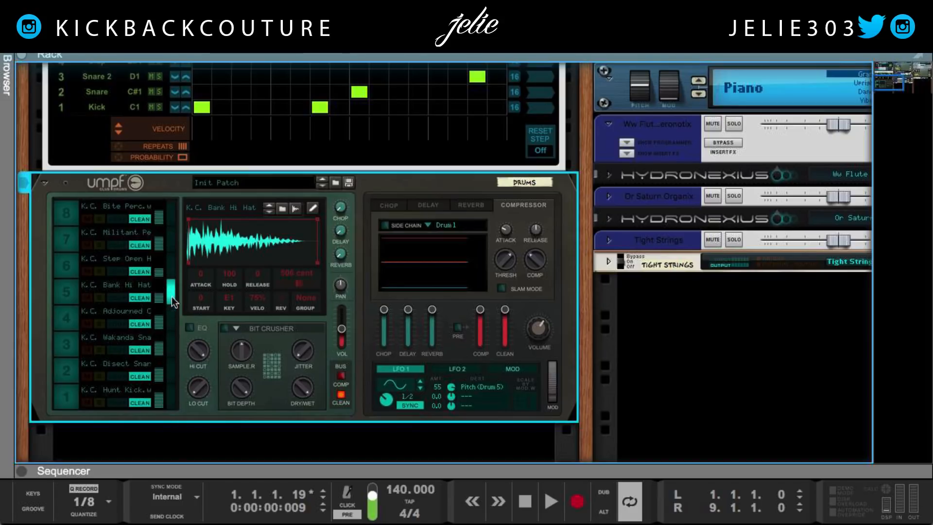
- Toggle drum 1's mute and solo on and off, and try its Comp bus routing
left_click(85, 403)
left_click(87, 403)
left_click(97, 403)
left_click(98, 403)
left_click(116, 403)
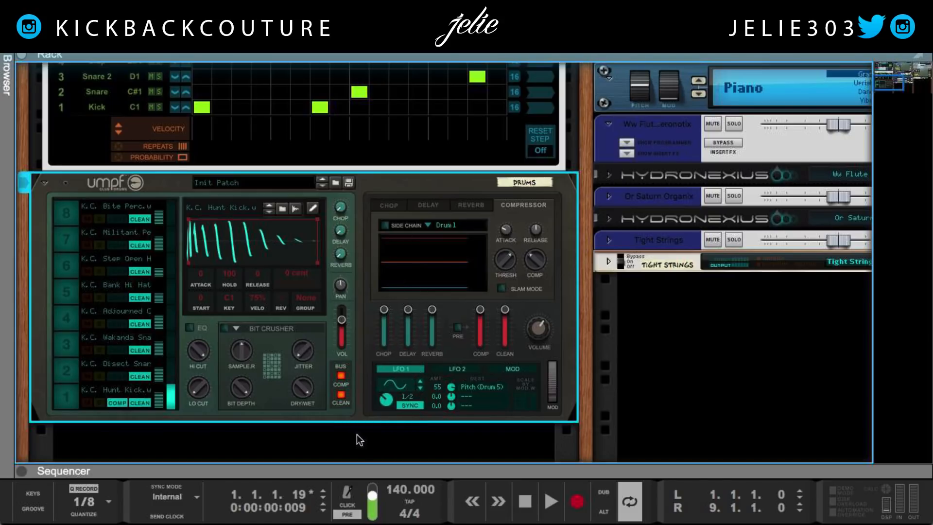
left_click(128, 403)
- Play the pattern with drum 1 soloed, turn its Clean bus routing back on, and stop playback
key("space")
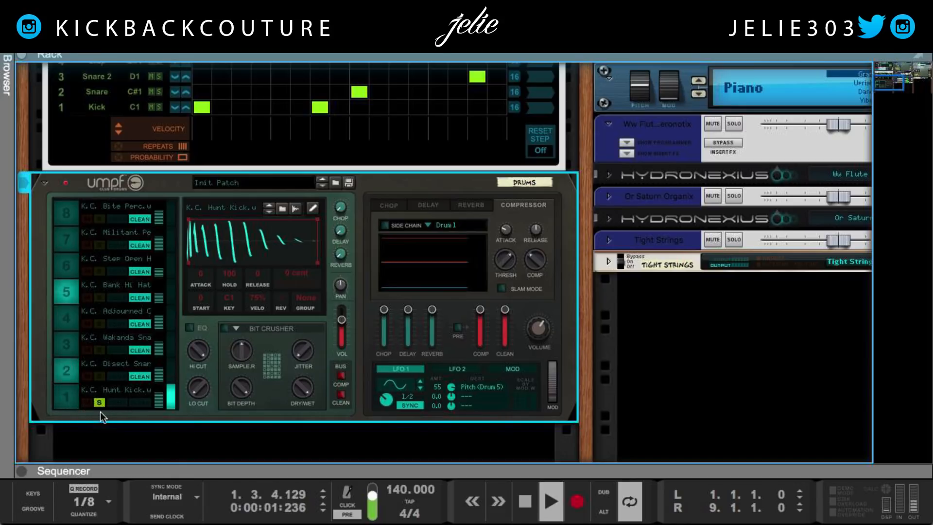
left_click(139, 403)
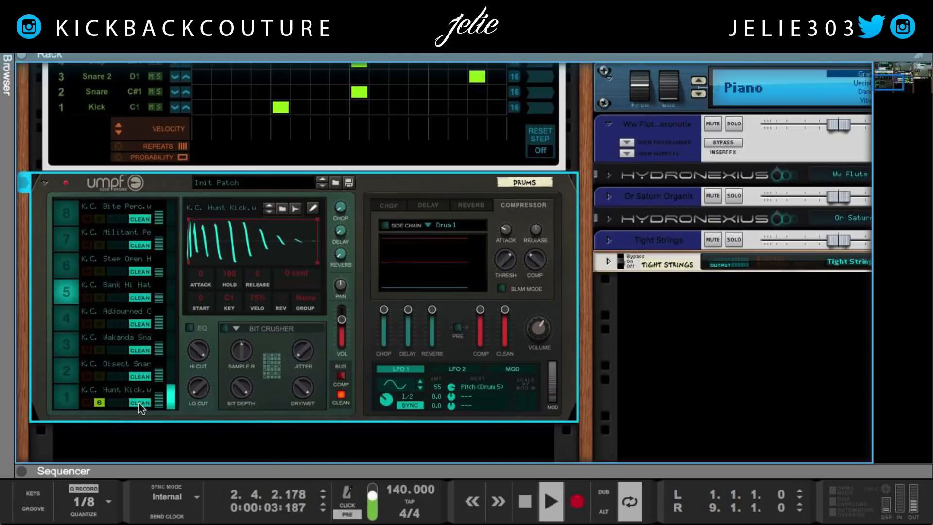
key("space")
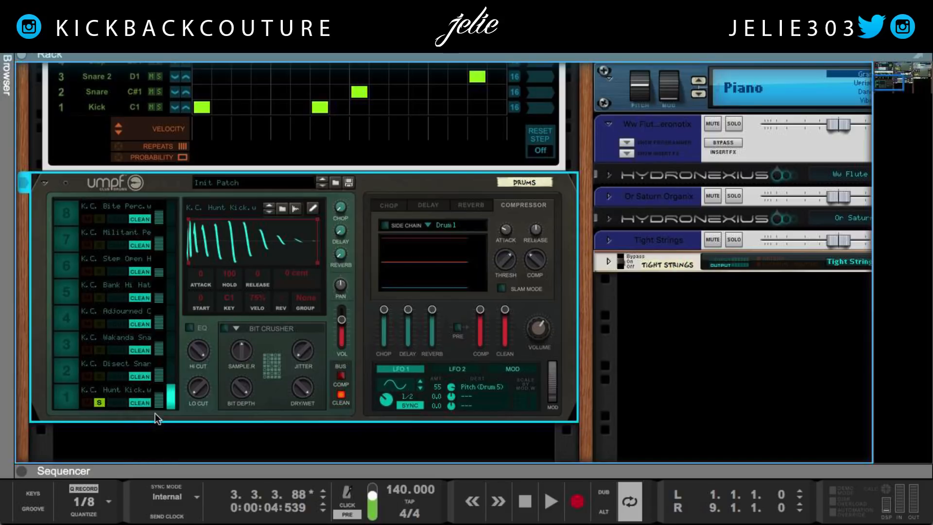
- Try moving drum 1 onto the drum 2 slot and undo the change
left_click_drag(159, 392, 152, 364)
key("super+z")
- Open and close the sample browser for drum 1, and step its sample selection one forward and back
left_click(281, 210)
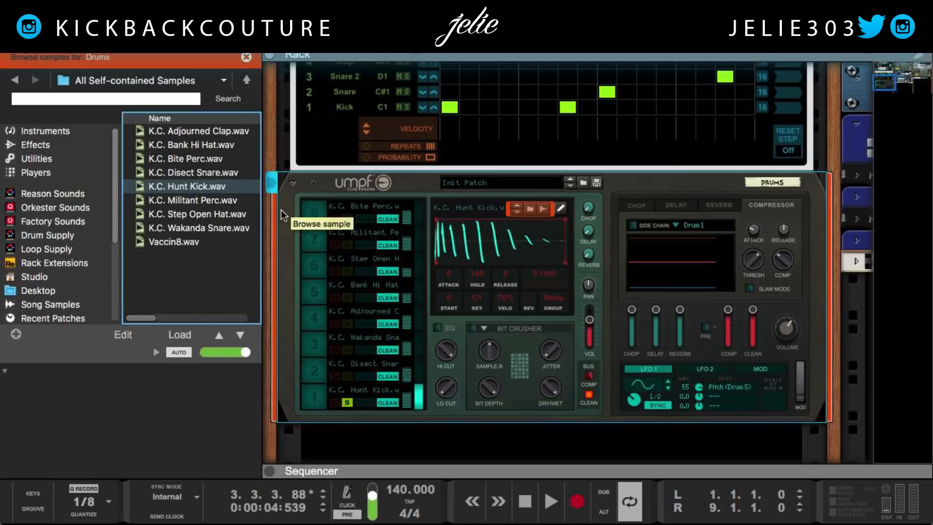
left_click(6, 53)
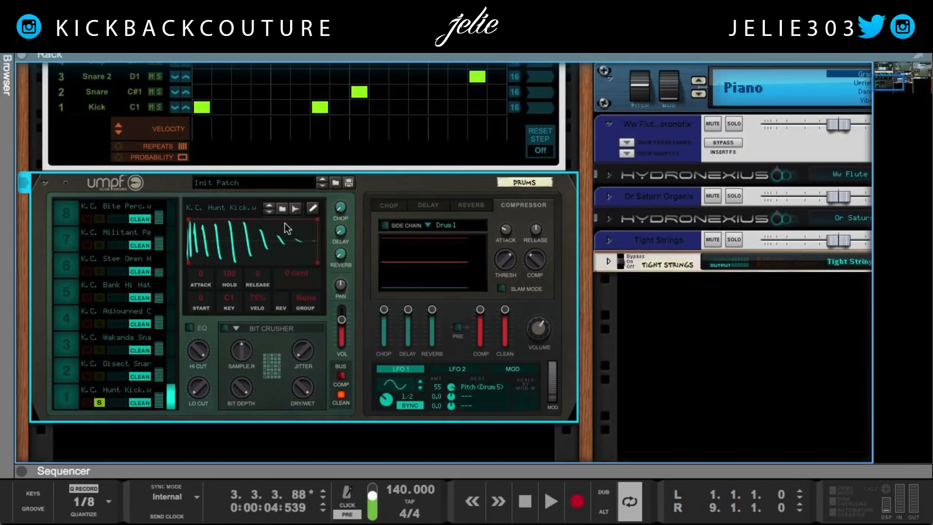
left_click(268, 209)
left_click(270, 214)
- Open K.C. Hunt Kick.wav in the sample editor and close it without saving
left_click(313, 208)
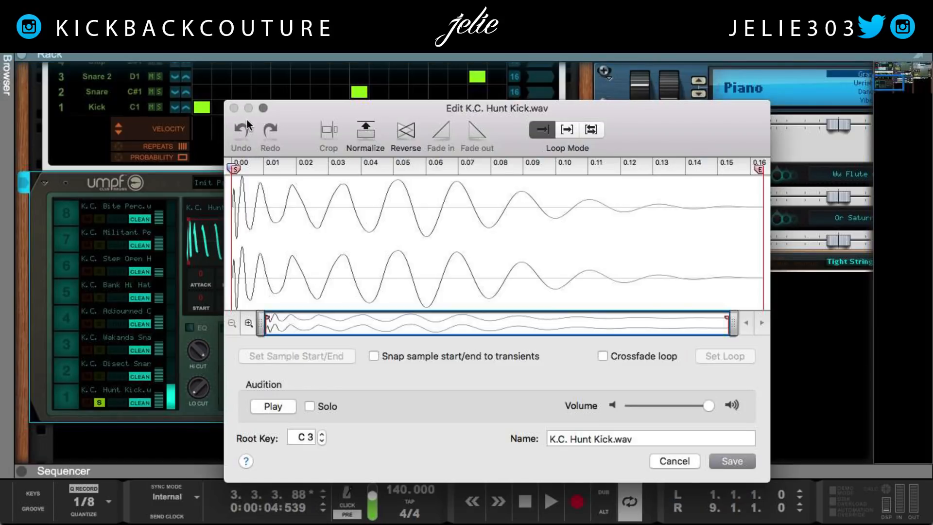
left_click(678, 461)
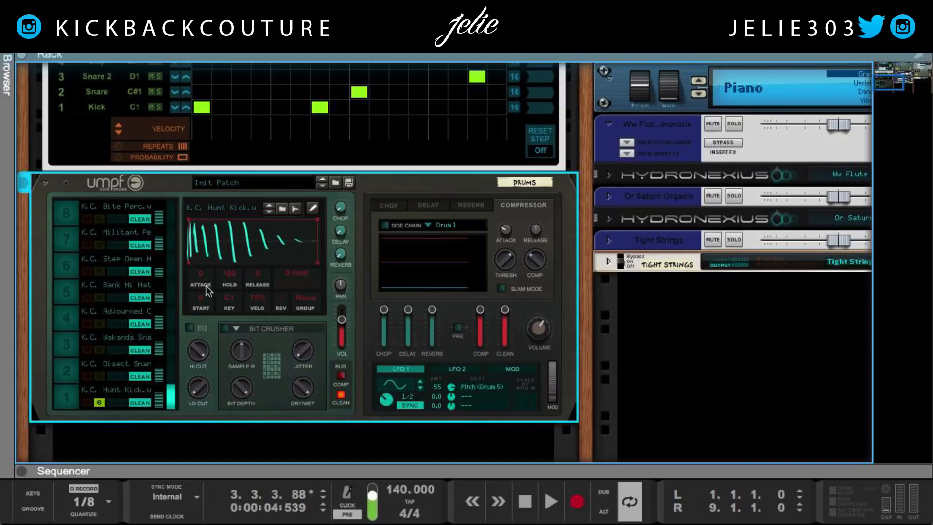
- Try adjusting drum 1's attack, hold and velocity amounts, returning them to 0, 100 and 75%
left_click_drag(200, 279, 190, 311)
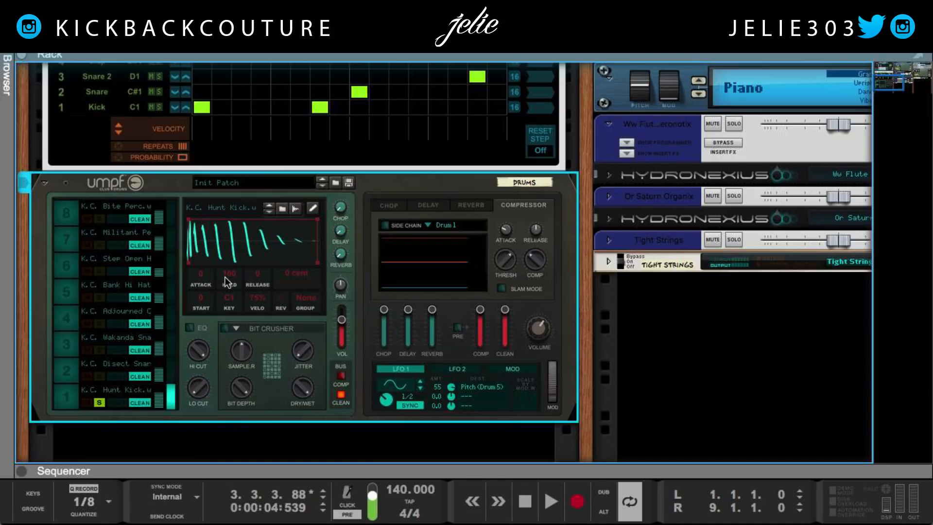
left_click_drag(226, 277, 217, 187)
mouse_move(260, 301)
left_mouse_down()
mouse_move(239, 250)
mouse_move(245, 223)
mouse_move(249, 313)
left_mouse_up()
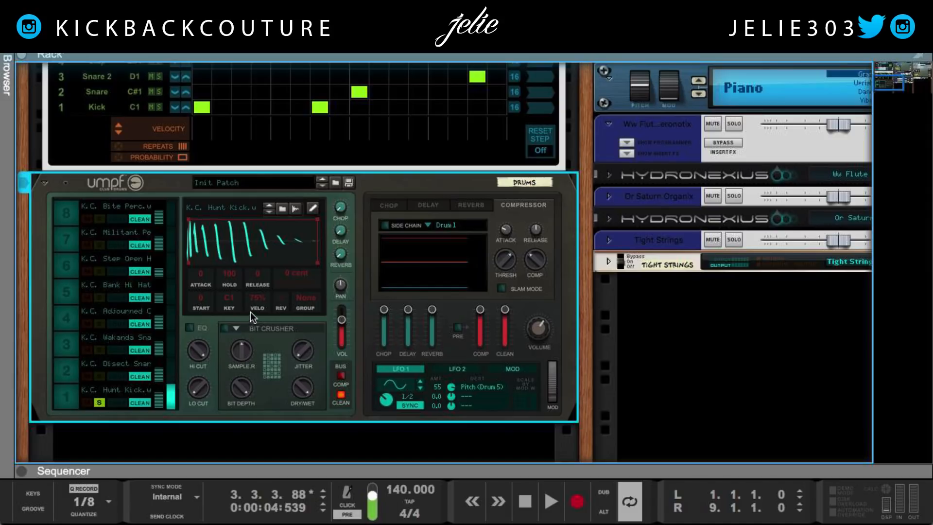
- Try drum 1 pitches of 2400, 150 and -56 cents, and return the pitch to 0 cents
left_click_drag(285, 277, 302, 156)
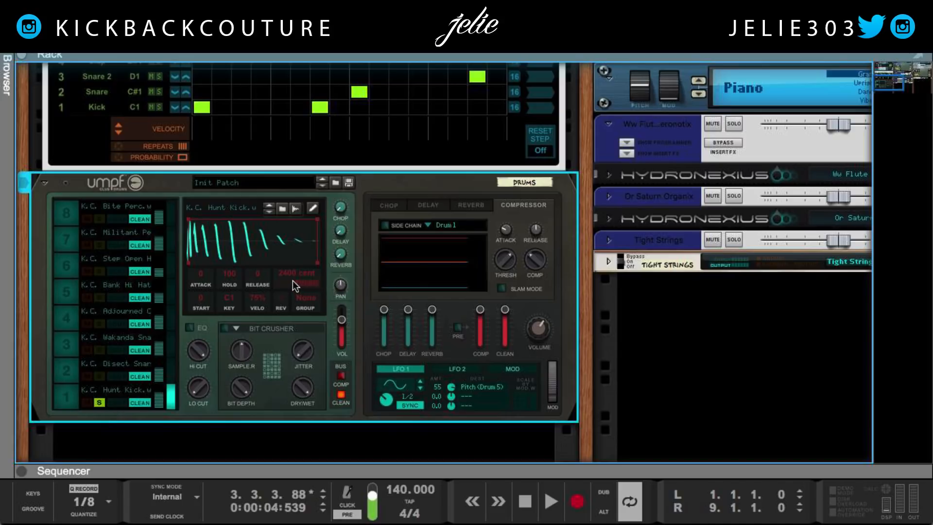
left_click_drag(290, 275, 298, 367)
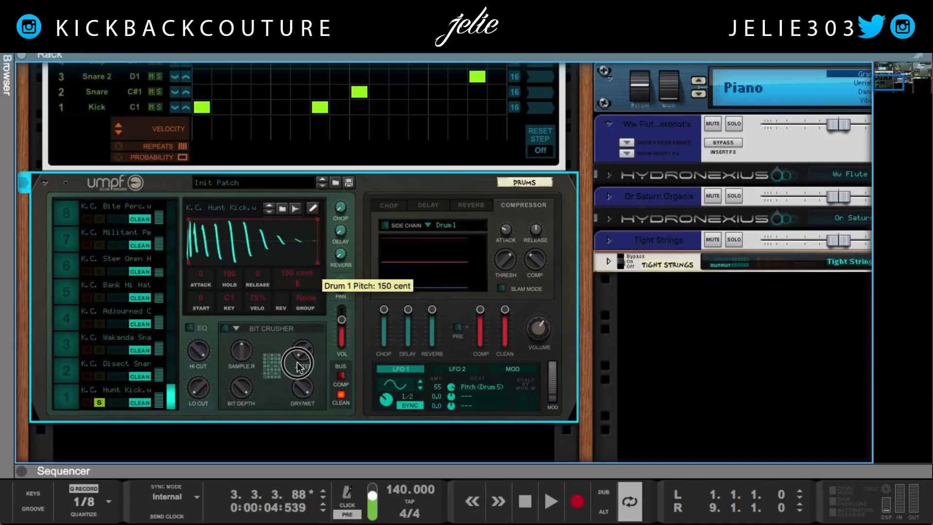
left_click_drag(297, 367, 299, 375)
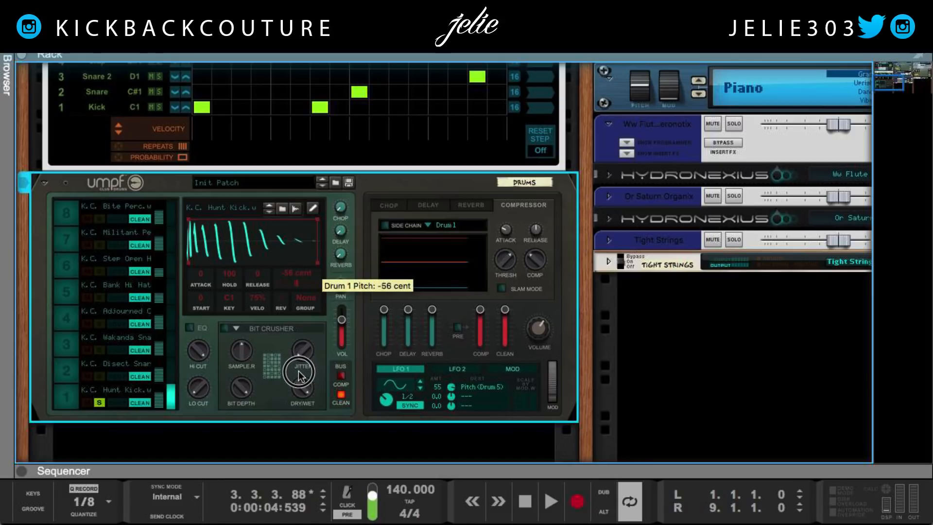
left_click_drag(299, 374, 298, 370)
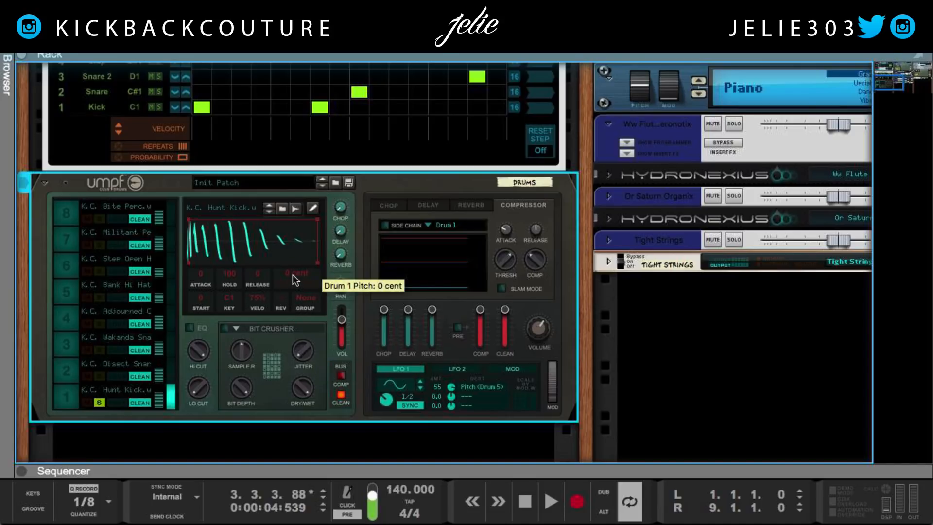
- Try a sample start offset of -22 on drum 1 and reset it to 0
left_click(197, 293)
mouse_move(197, 293)
left_mouse_down()
mouse_move(181, 225)
mouse_move(211, 396)
mouse_move(188, 286)
mouse_move(209, 329)
left_mouse_up()
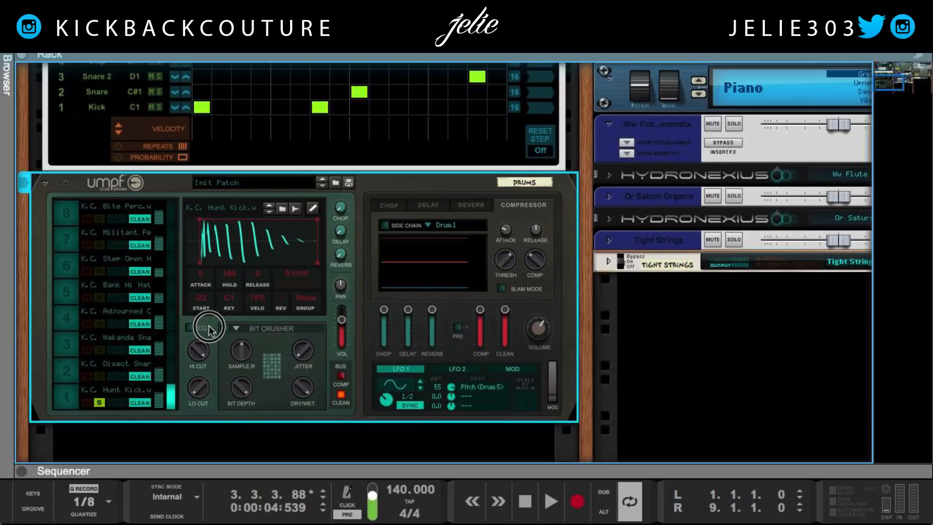
left_click(202, 298, "ctrl")
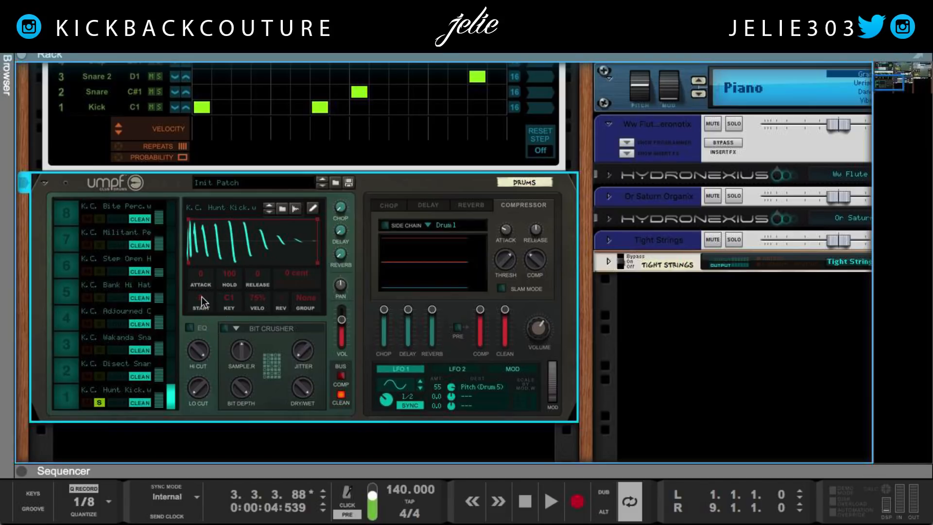
- Play the pattern and solo the hi-hat on drum 5 alongside the kick
key("space")
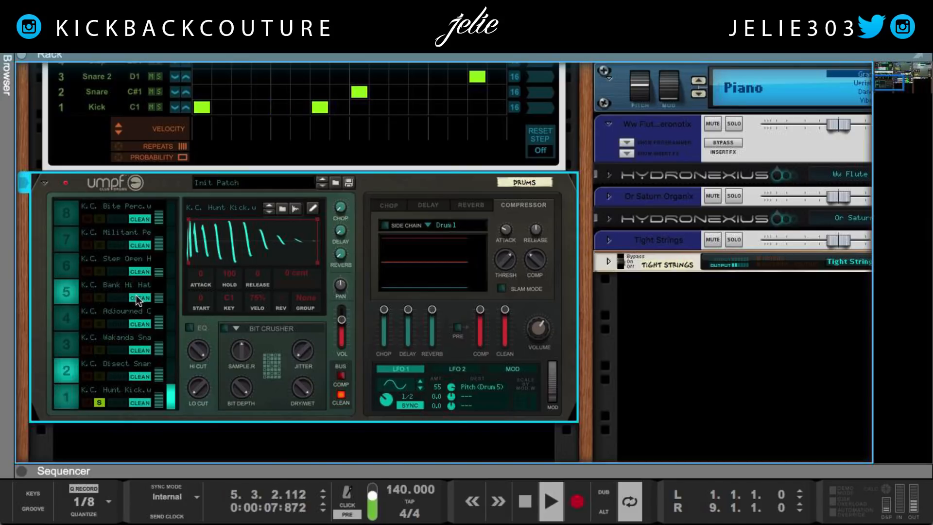
left_click(100, 298)
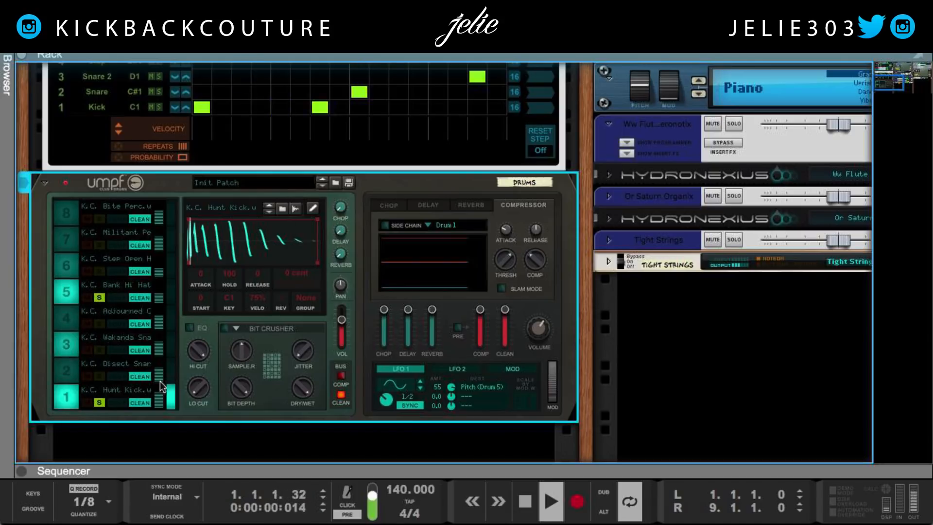
- Try drum 1 start offsets of -37 and -61 against the hi-hat during playback, and reset the start to 0
left_click(197, 301)
left_click_drag(196, 302, 200, 321)
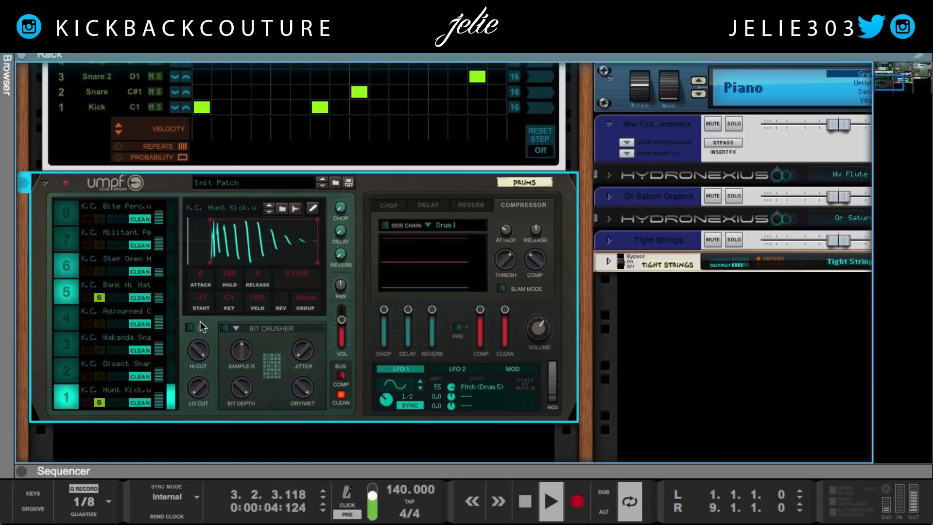
left_click(204, 301)
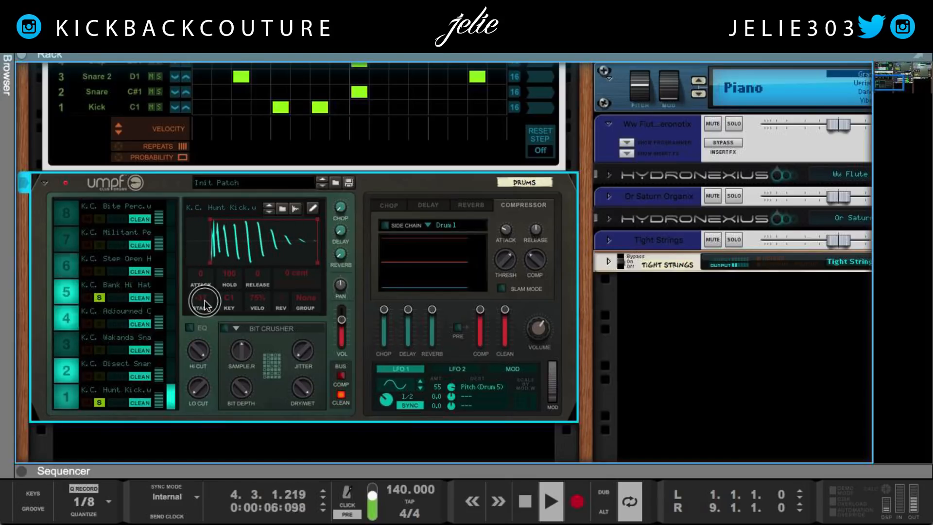
left_click_drag(204, 301, 208, 311)
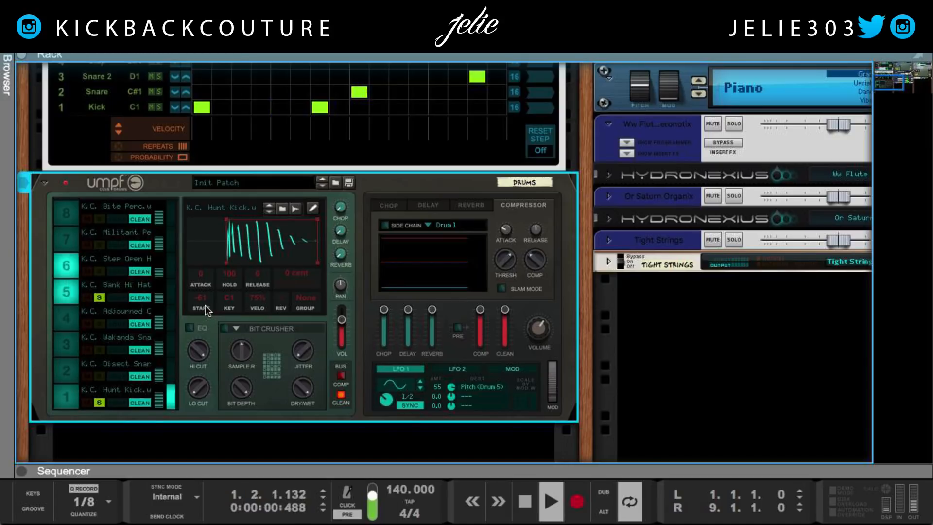
left_click(205, 305, "ctrl")
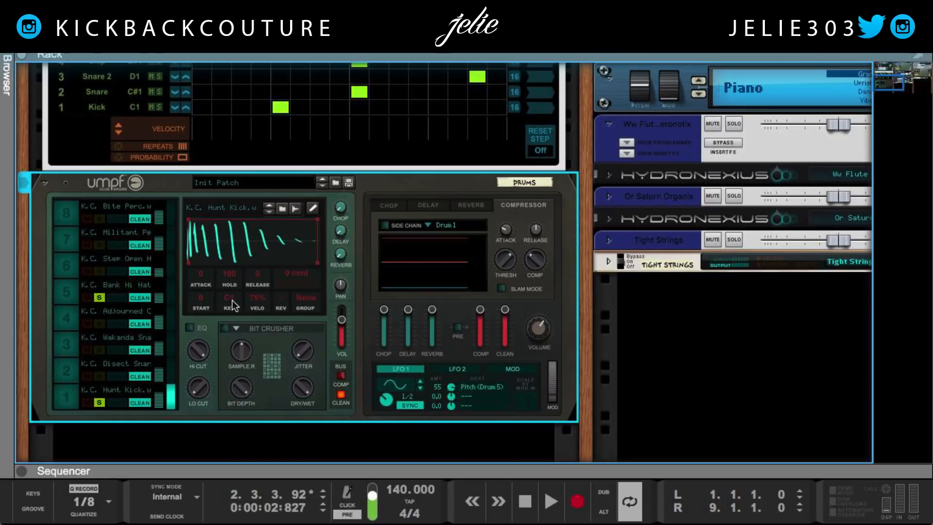
- Select drums 2, 3 and 4 to compare their assigned keys, and return to drum 1's settings
left_click(63, 363)
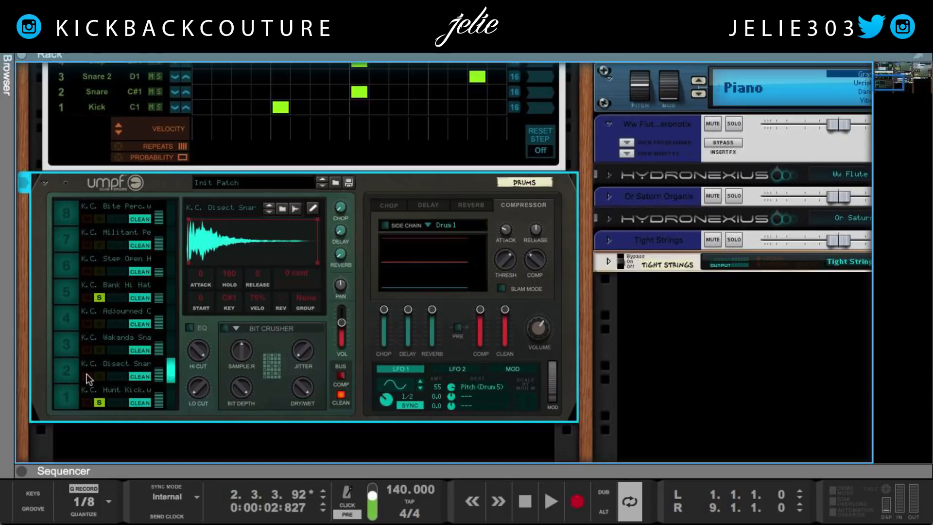
left_click(75, 346)
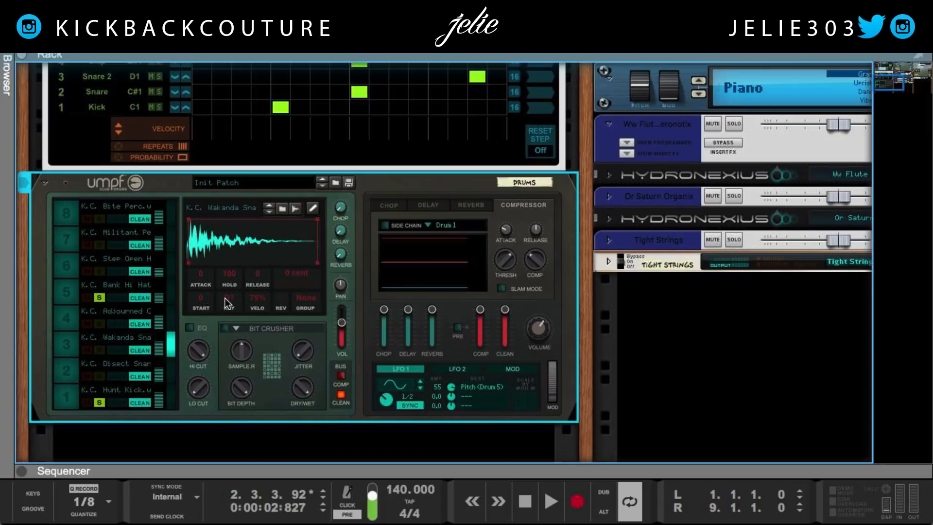
left_click(73, 317)
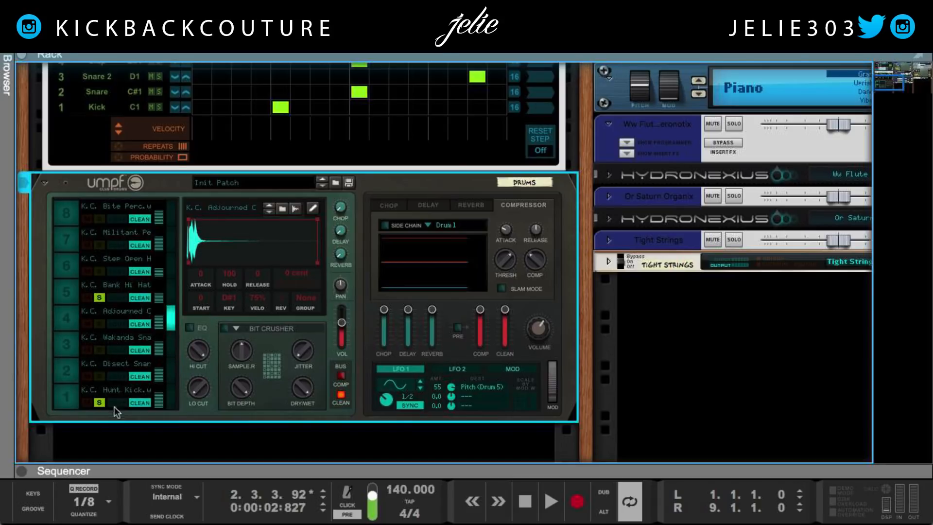
left_click(63, 393)
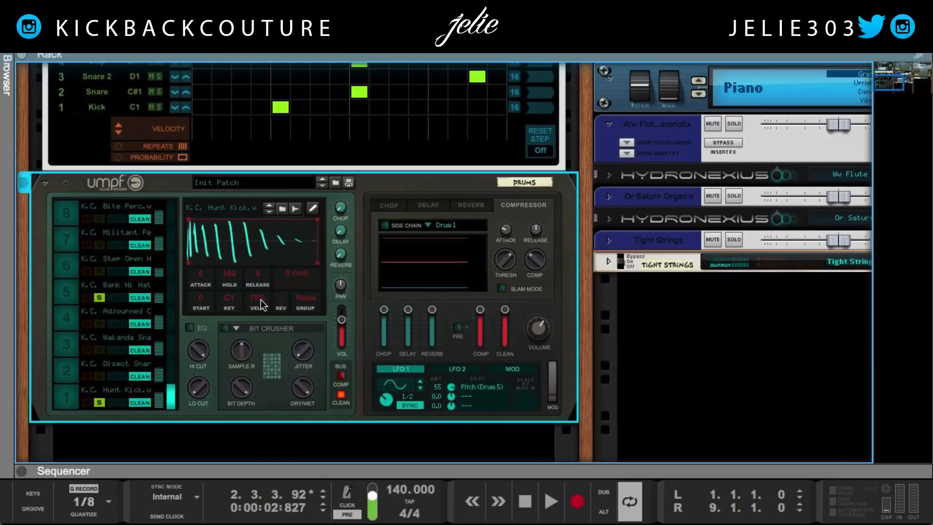
left_click(72, 371)
left_click(74, 390)
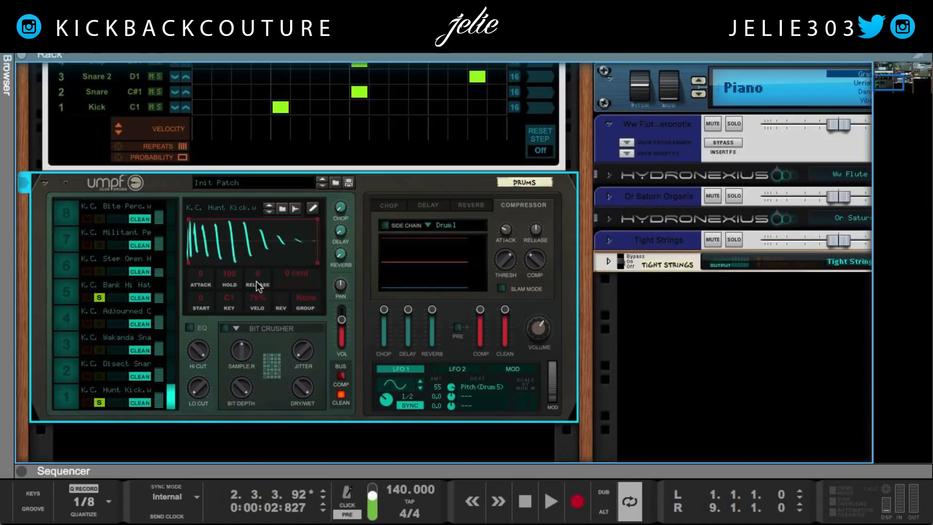
- Reverse drum 1's kick sample, audition it, and shorten its hold time
left_click(281, 305)
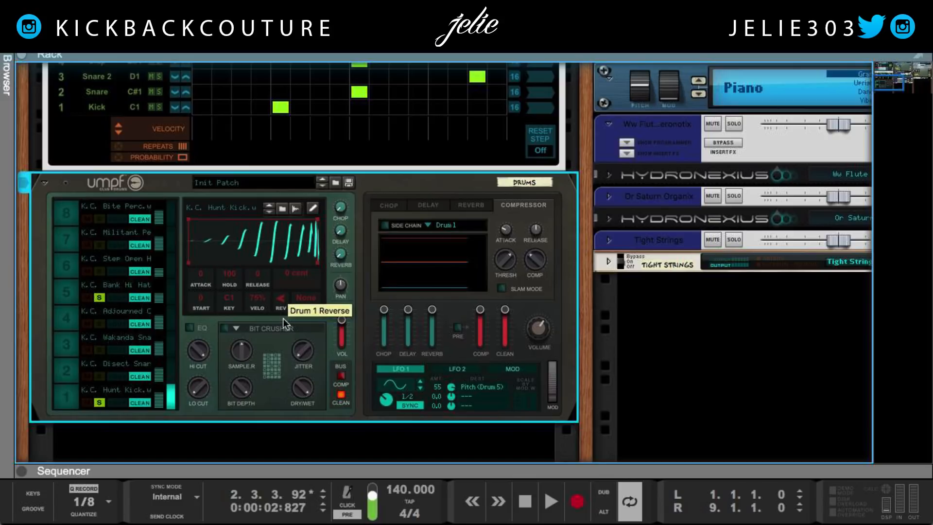
left_click(66, 395)
left_click(66, 395)
left_click_drag(257, 284, 254, 267)
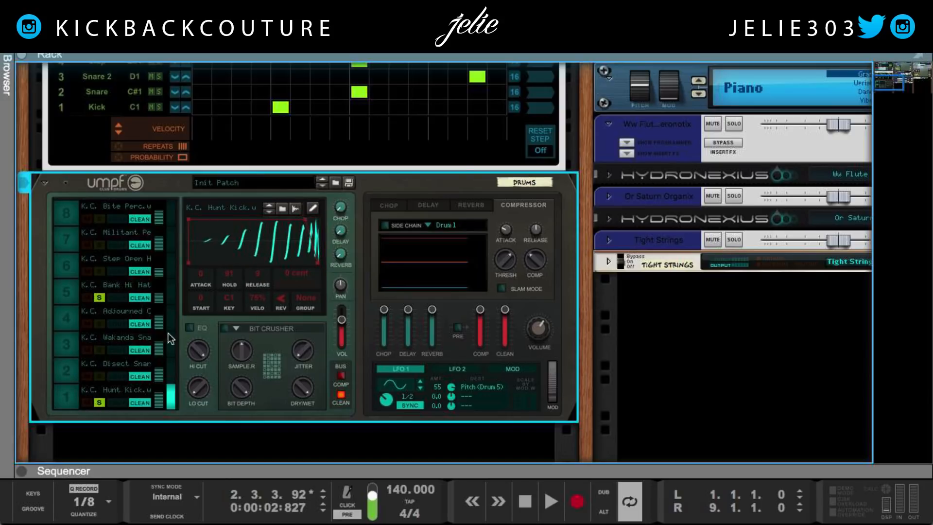
- Audition drum 1 with hold 75 and release 25, restore hold to 100 and release to 0, and try its attack control
left_click(59, 392)
mouse_move(254, 279)
left_mouse_down()
mouse_move(253, 270)
mouse_move(253, 281)
left_mouse_up()
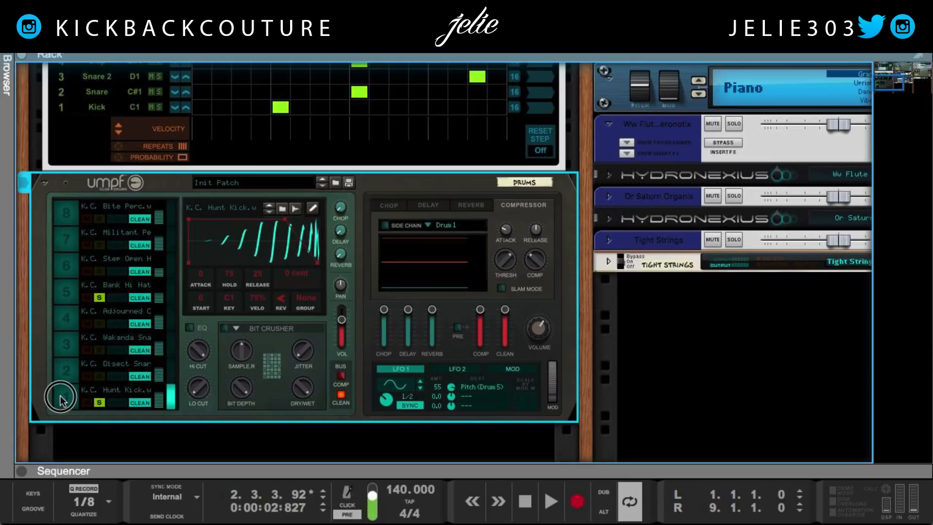
mouse_move(254, 270)
left_mouse_down()
mouse_move(257, 299)
mouse_move(229, 282)
left_mouse_up()
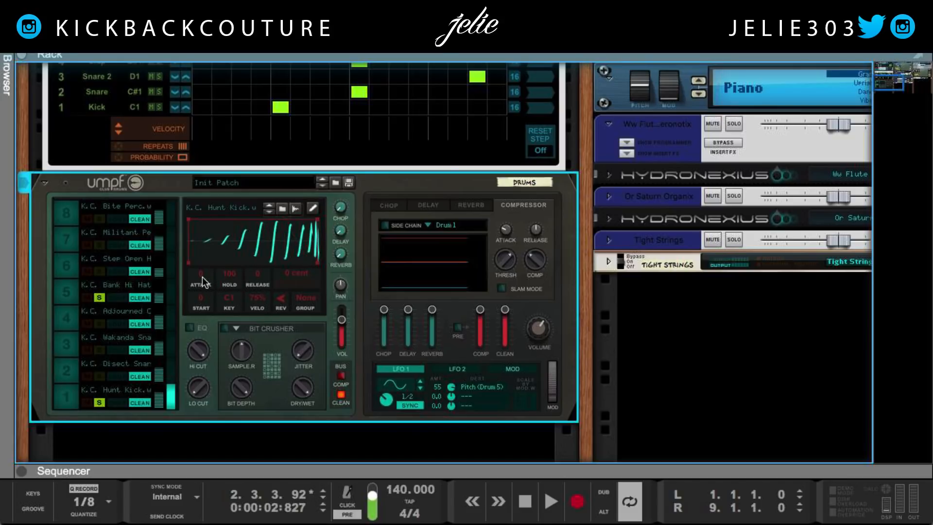
left_click_drag(202, 276, 202, 263)
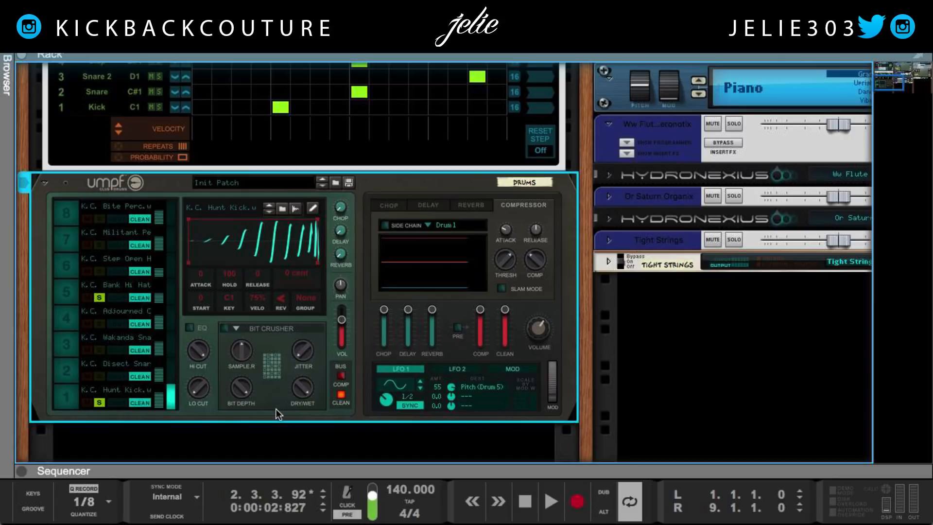
- Check drum 1's group setting and turn off reverse for its kick sample
left_click(310, 298)
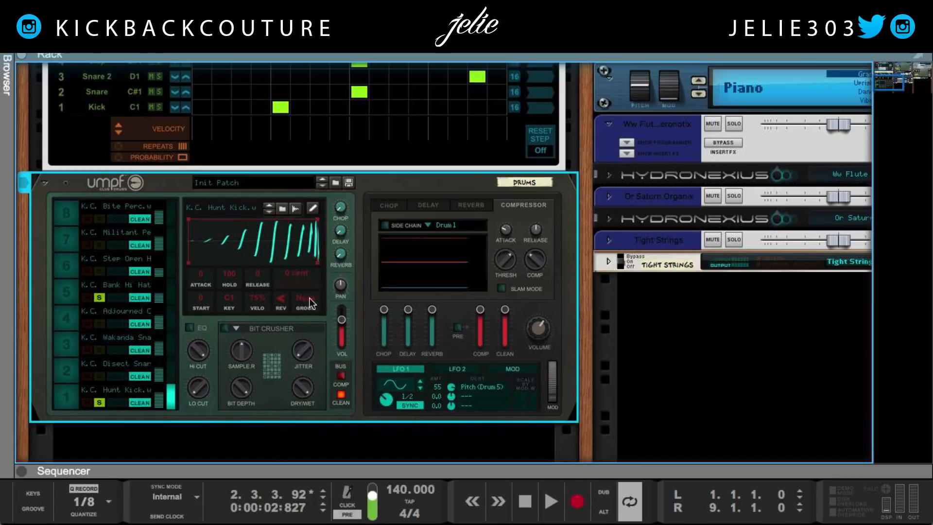
right_click(309, 301)
left_click(302, 301)
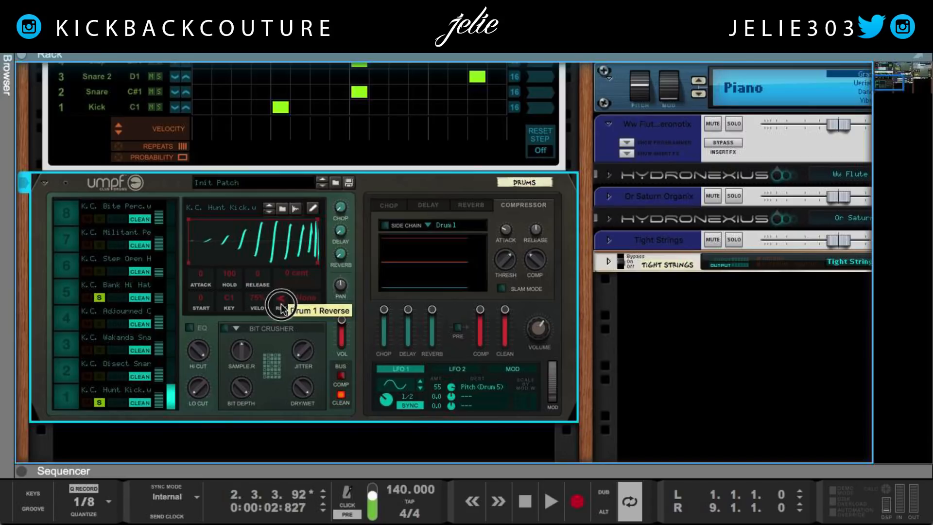
left_click(282, 298)
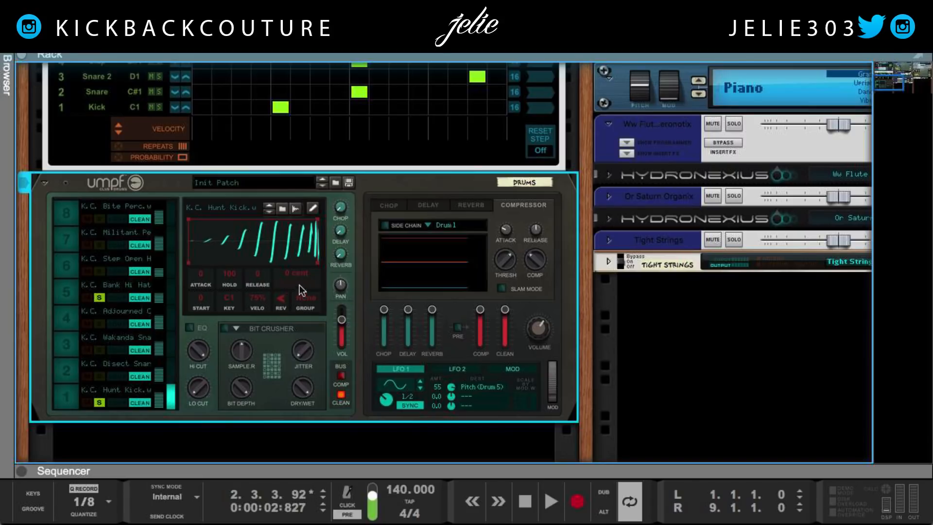
left_click(281, 299)
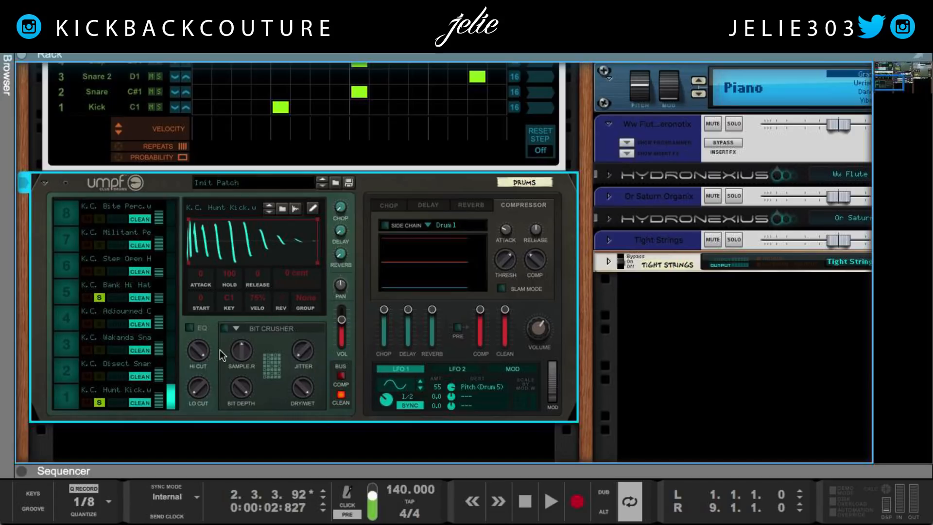
- Enable drum 1's EQ, start pattern playback, and try its high and low cut controls
left_click(190, 330)
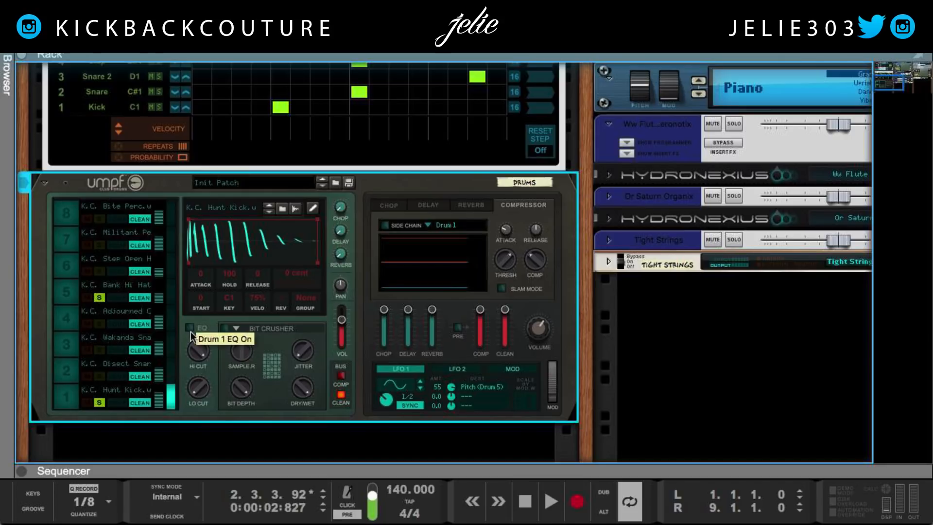
key("space")
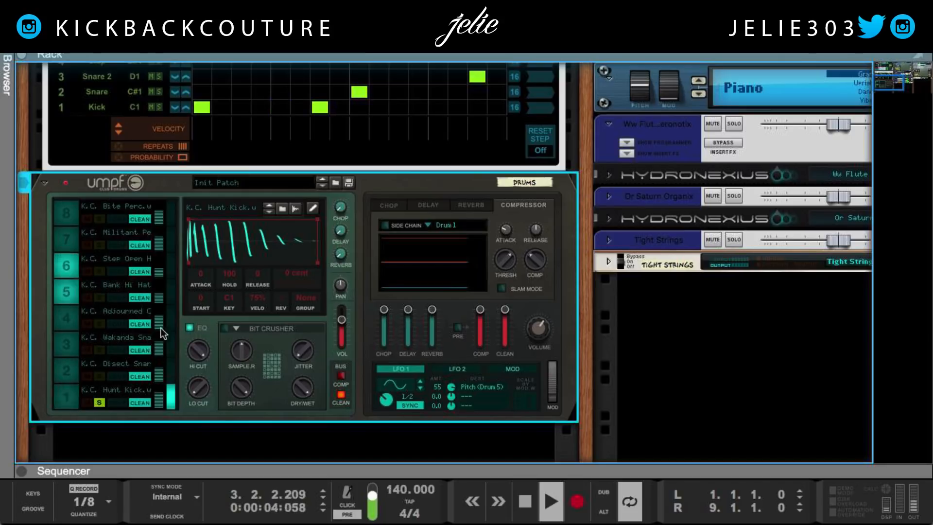
left_click_drag(202, 369, 253, 496)
left_click_drag(197, 354, 195, 324)
- Solo the Drums mix channel and sweep drum 1's high cut and low cut against the isolated drums
scroll(194, 324, "up", 8)
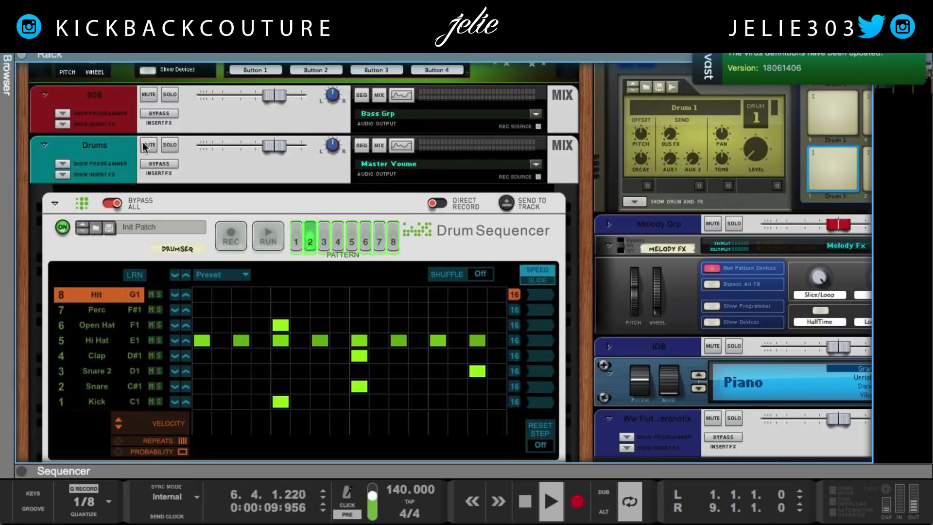
left_click(172, 142)
scroll(174, 283, "down", 10)
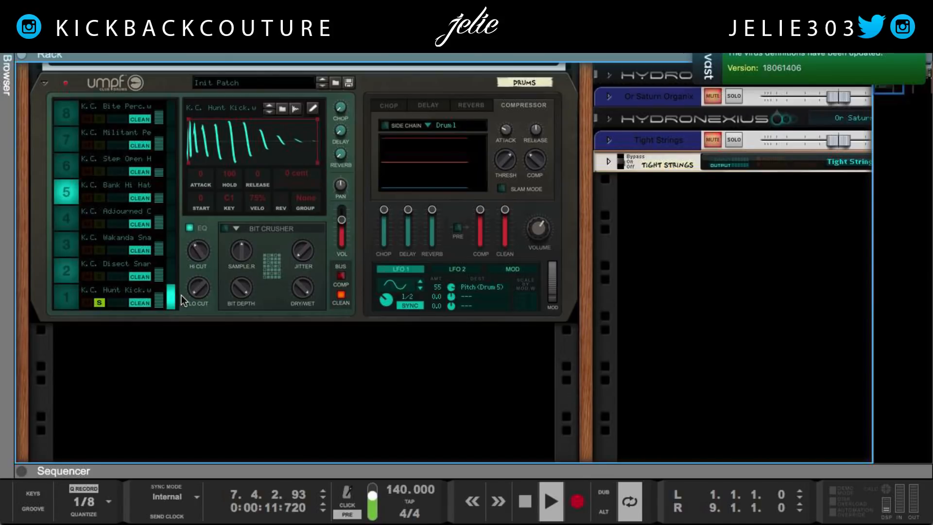
left_click_drag(198, 252, 225, 85)
left_click_drag(198, 287, 251, 333)
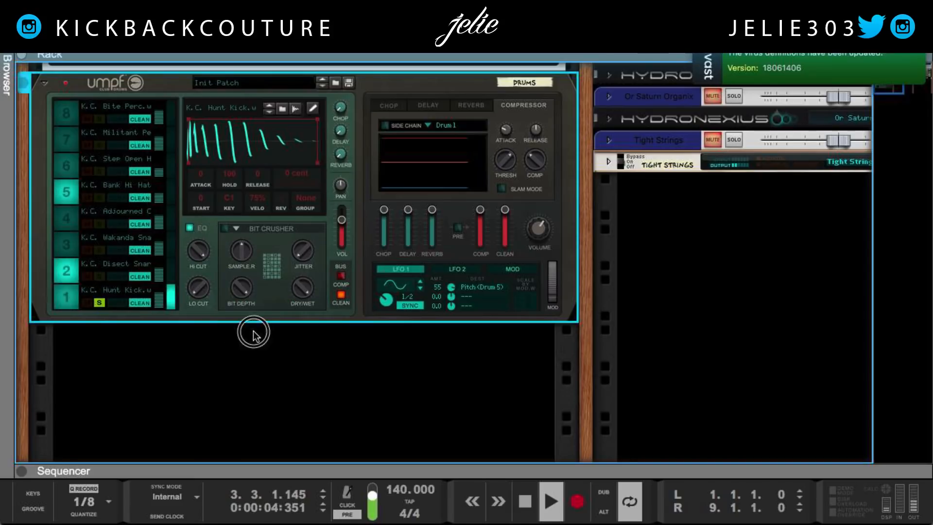
- Examine the effect types available for drum 1, keeping Bit Crusher selected
scroll(252, 331, "up", 2)
scroll(252, 330, "up", 3)
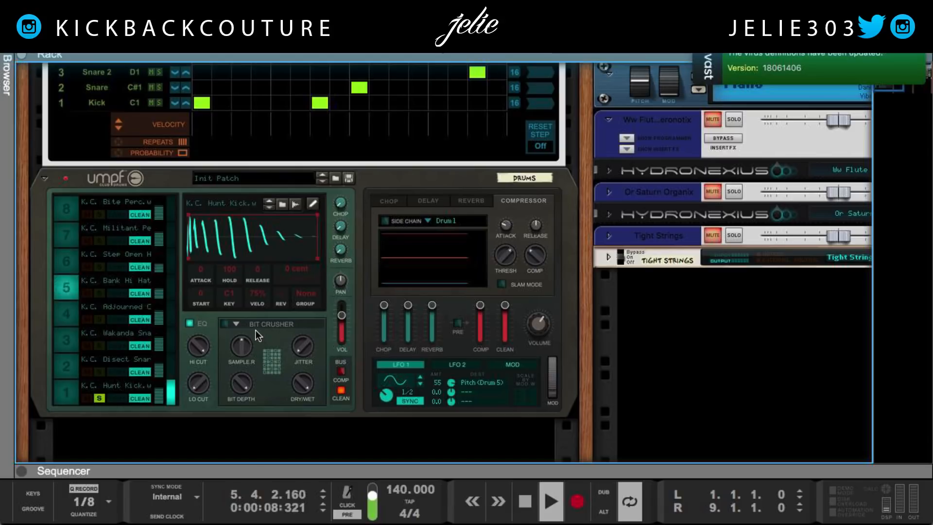
left_click(234, 321)
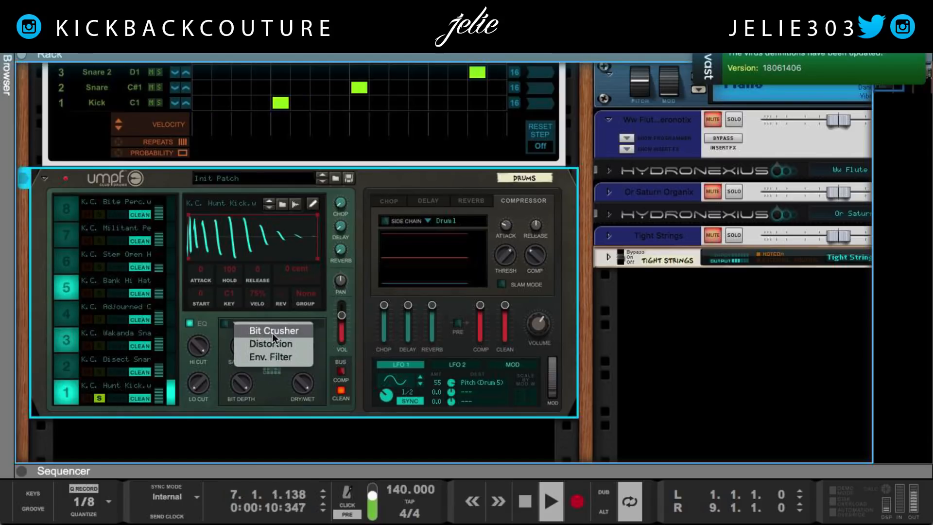
left_click(264, 316)
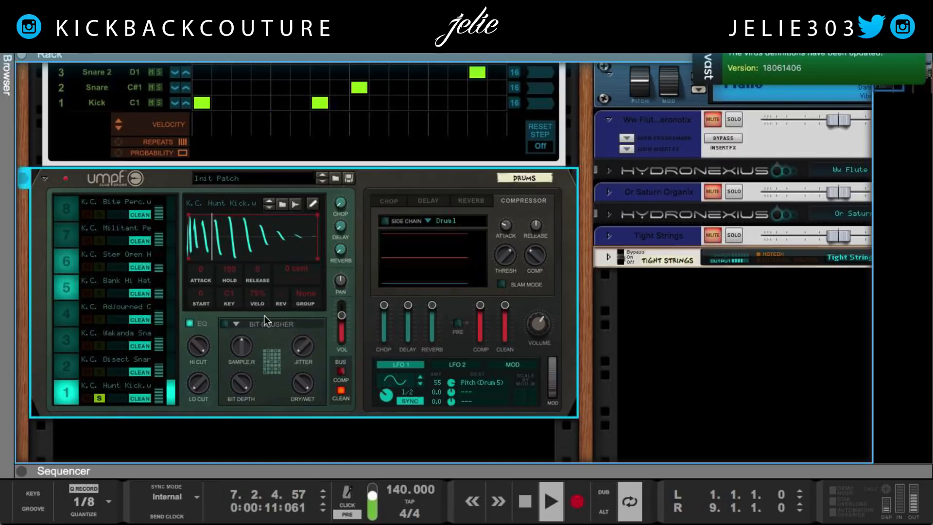
left_click(235, 322)
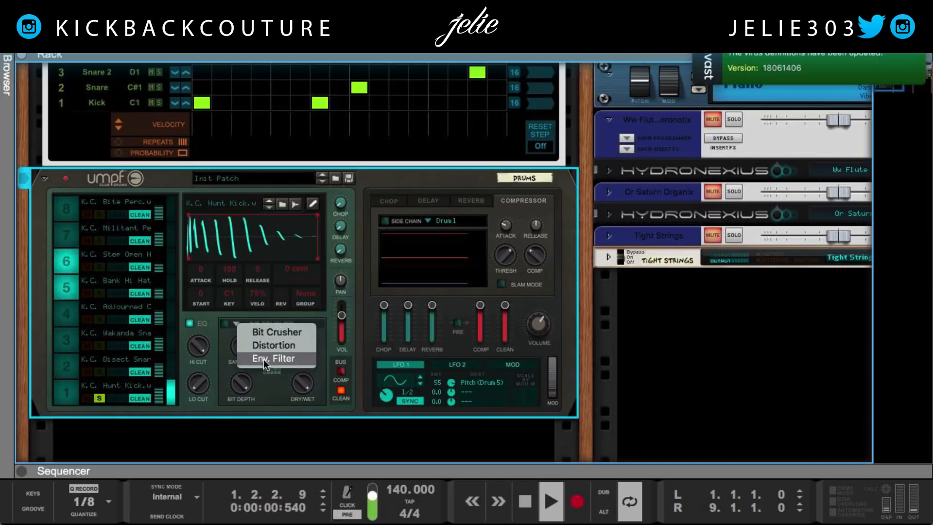
left_click(252, 332)
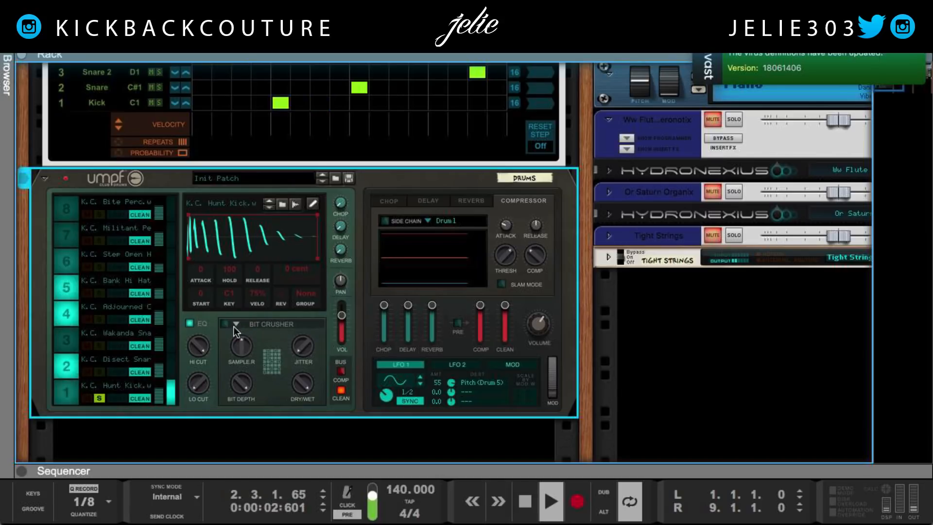
- Turn on drum 1's Bit Crusher and try its sample rate, jitter, bit depth and dry/wet controls during playback
left_click(225, 324)
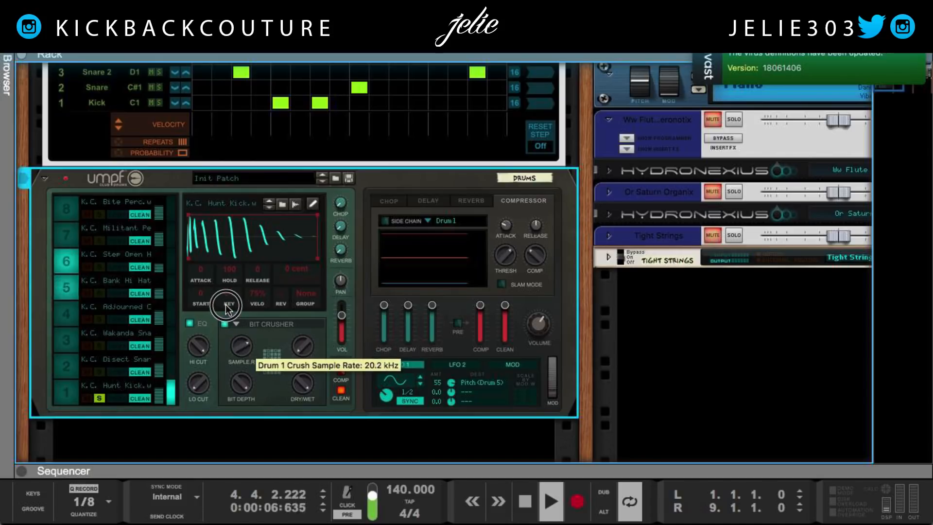
left_click_drag(301, 345, 313, 264)
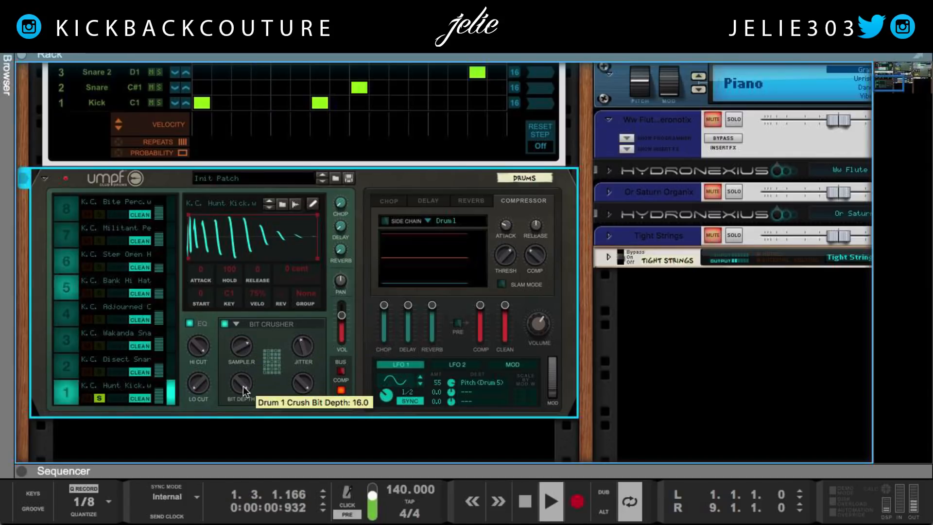
left_click_drag(299, 386, 314, 484)
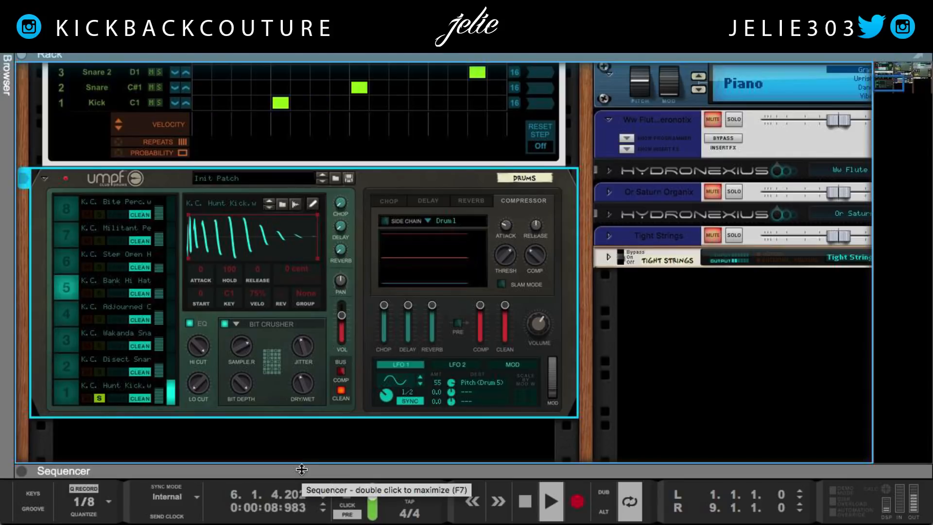
- Switch drum 1's effect to Distortion, enable it, and compare the Trans and Hard types before settling on Tube
left_click(236, 324)
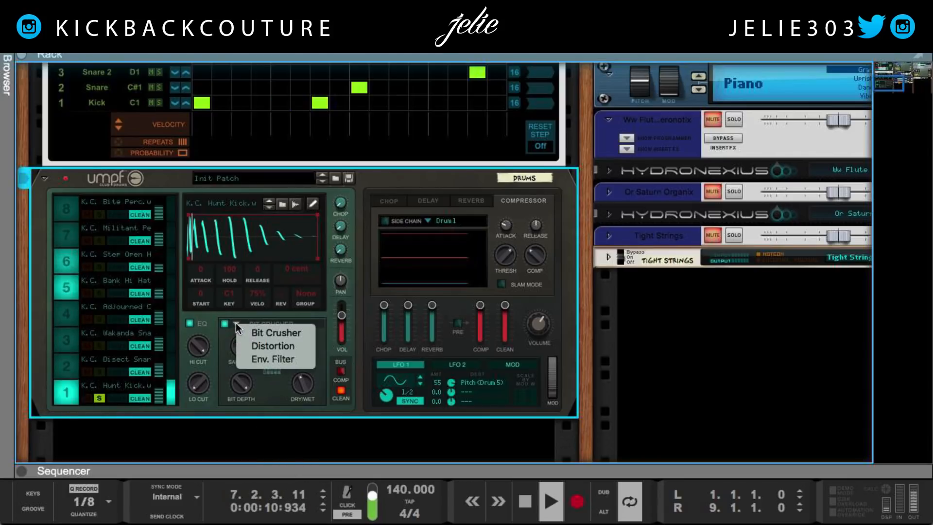
left_click(261, 349)
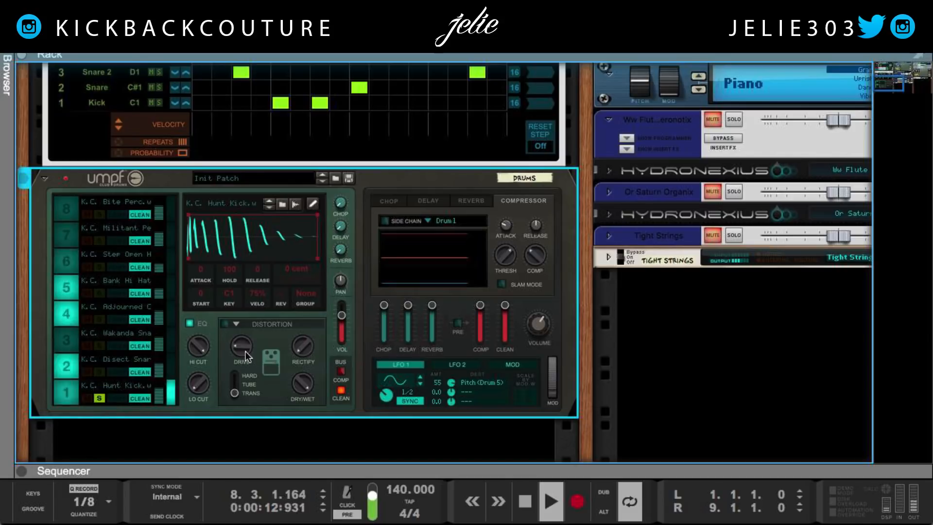
left_click(226, 325)
left_click(226, 324)
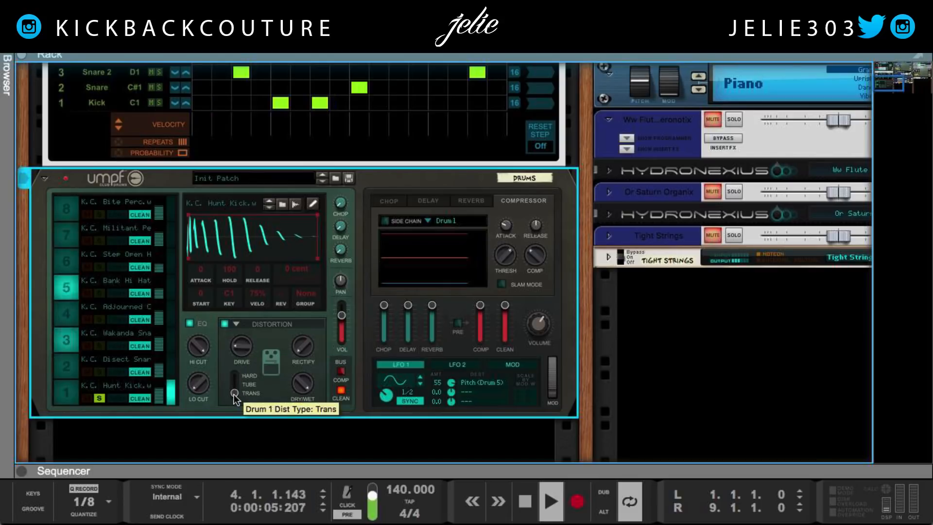
left_click_drag(234, 395, 235, 377)
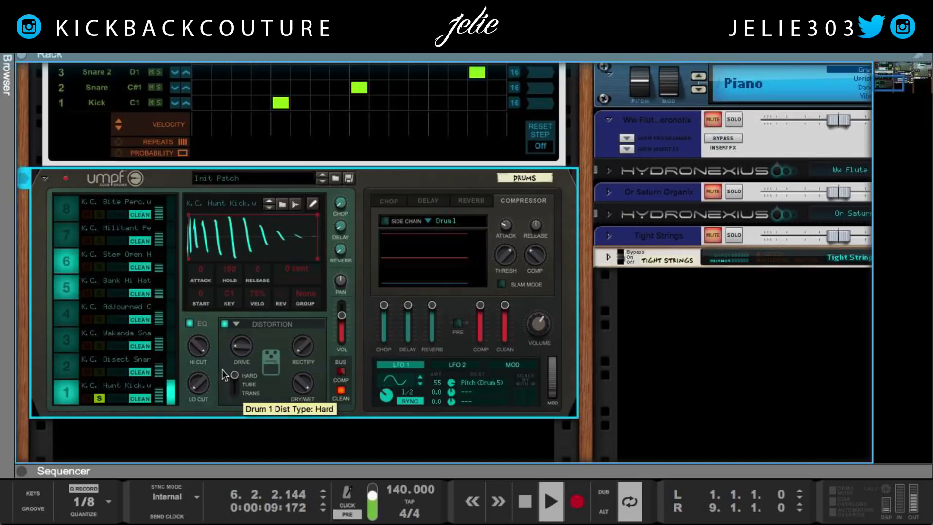
left_click_drag(234, 376, 238, 387)
- Adjust the Tube distortion's rectify, drive and dry/wet amounts on drum 1 while the pattern plays
mouse_move(305, 343)
left_mouse_down()
mouse_move(317, 302)
mouse_move(353, 263)
mouse_move(307, 348)
mouse_move(309, 340)
left_mouse_up()
left_click_drag(243, 346, 254, 301)
left_click_drag(304, 384, 317, 433)
left_click_drag(305, 382, 319, 408)
left_click_drag(253, 344, 241, 383)
- Switch drum 1's effect to Env. Filter, enable it, and sweep its frequency and envelope amount
left_click(237, 324)
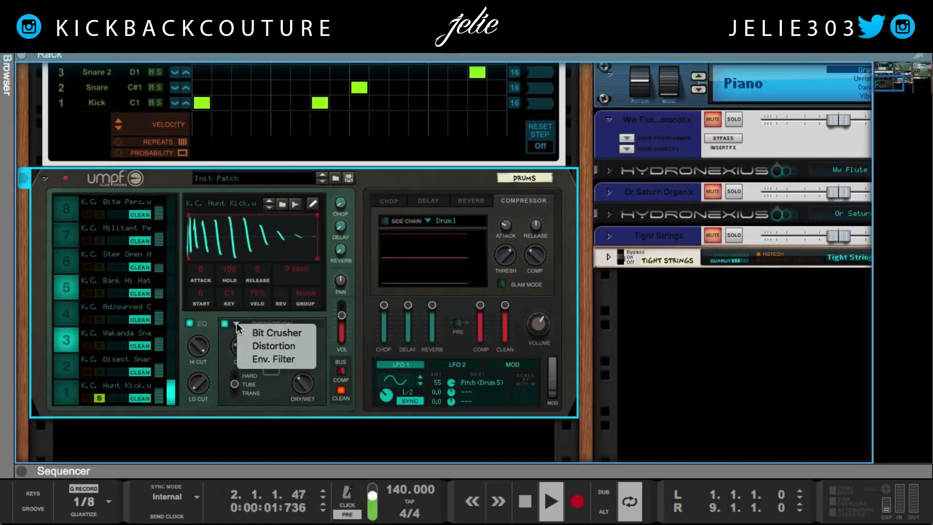
left_click(272, 362)
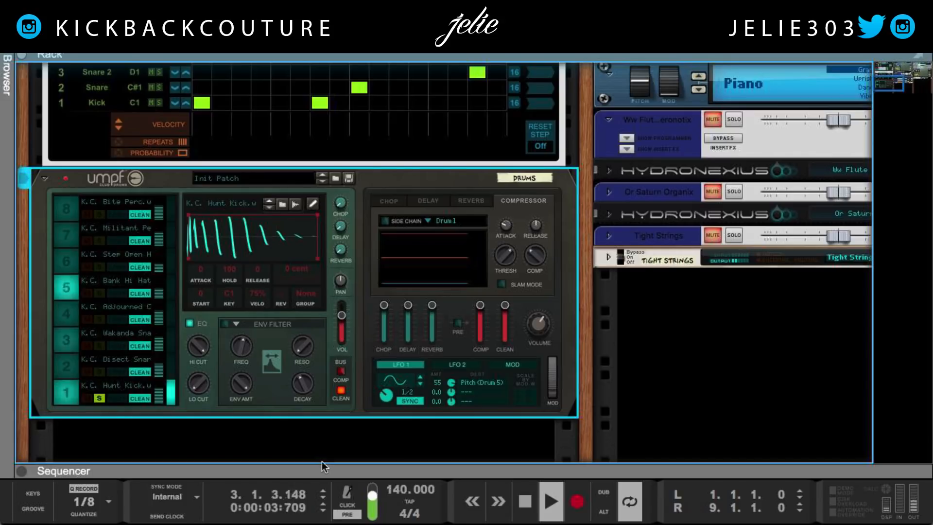
left_click(224, 324)
left_click_drag(241, 345, 241, 319)
left_click_drag(241, 383, 285, 483)
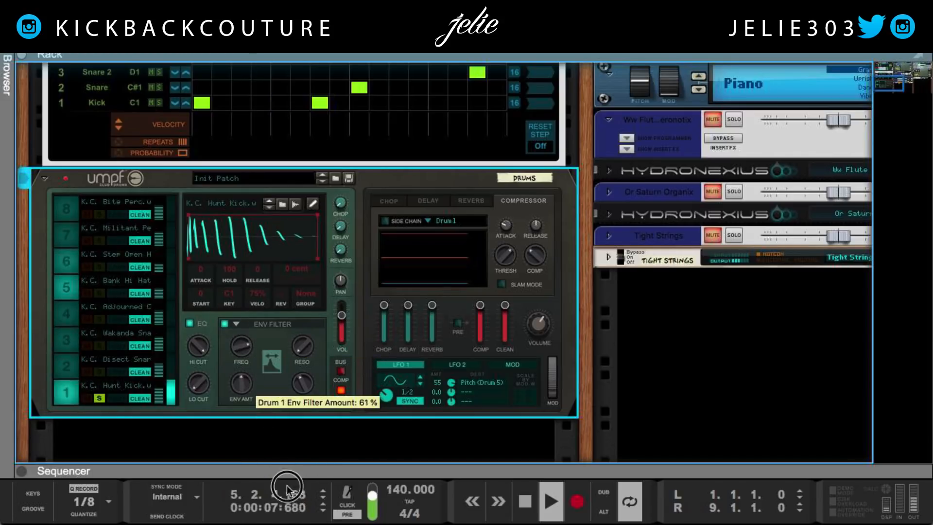
- Adjust the envelope filter's resonance and decay on drum 1, and readjust its envelope amount
left_click_drag(302, 351, 315, 285)
left_click_drag(303, 385, 331, 480)
left_click_drag(308, 366, 305, 386)
left_click_drag(241, 384, 270, 416)
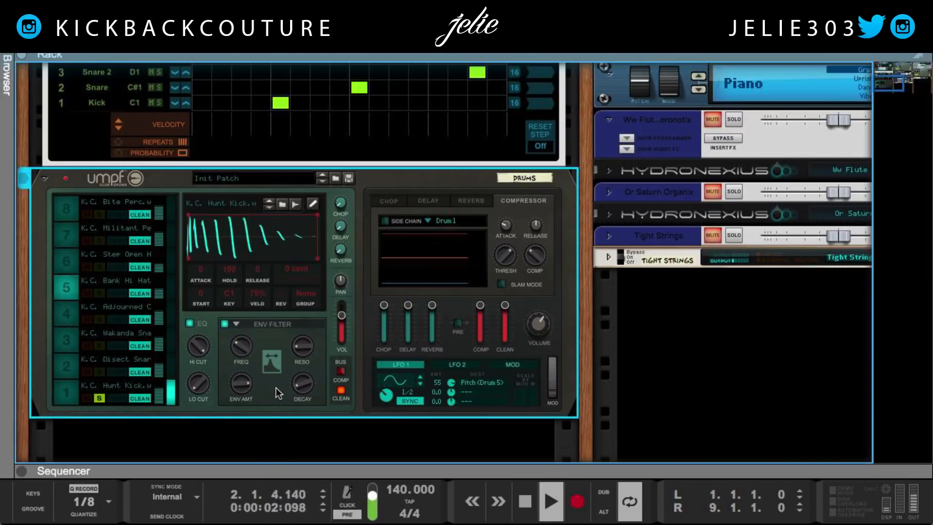
- Return drum 1 to Bit Crusher, switch that effect off, and resume playback to try the chop send
left_click(233, 323)
left_click(248, 327)
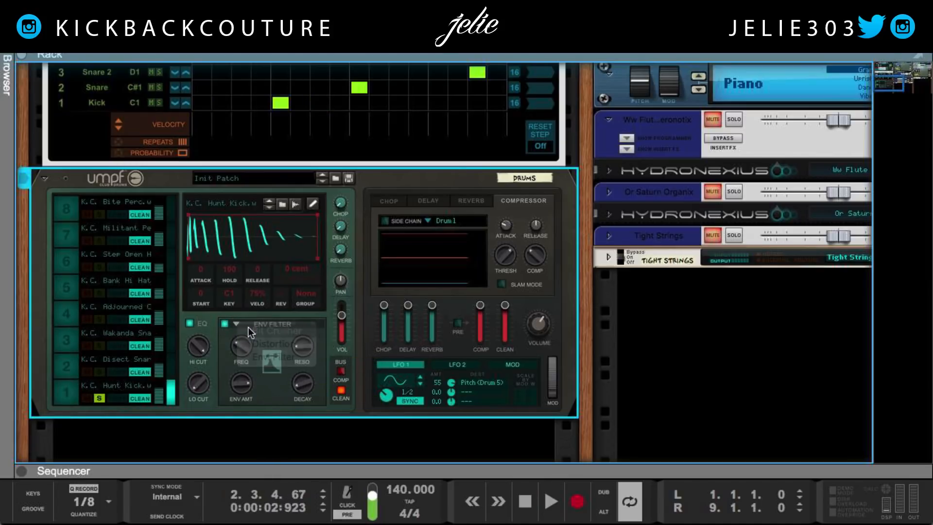
left_click(224, 323)
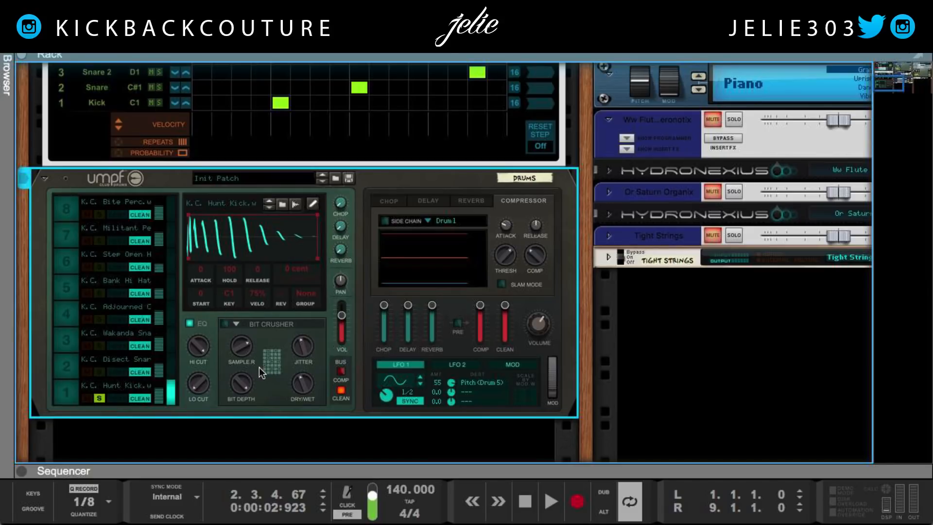
key("space")
left_click_drag(339, 205, 374, 182)
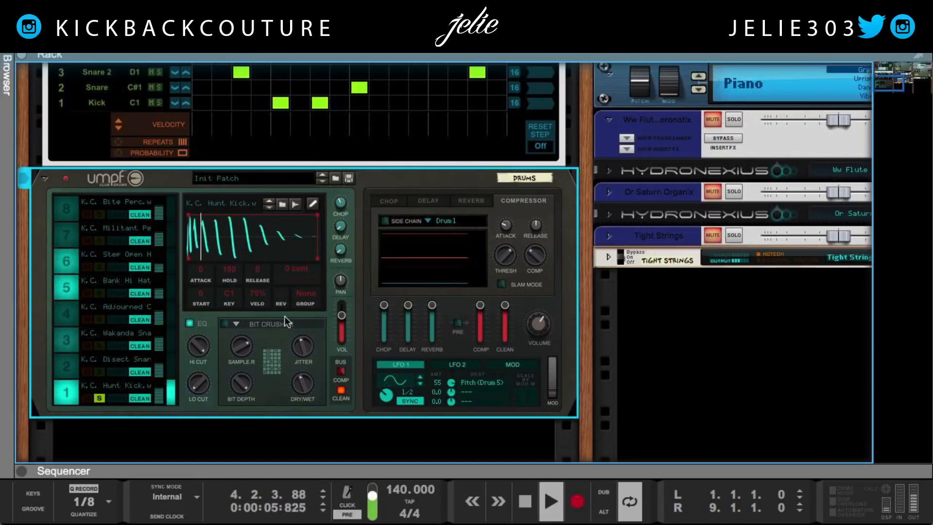
- Check drum 1's Distortion, turn off its Env. Filter, and disable its EQ
left_click(234, 325)
left_click(244, 346)
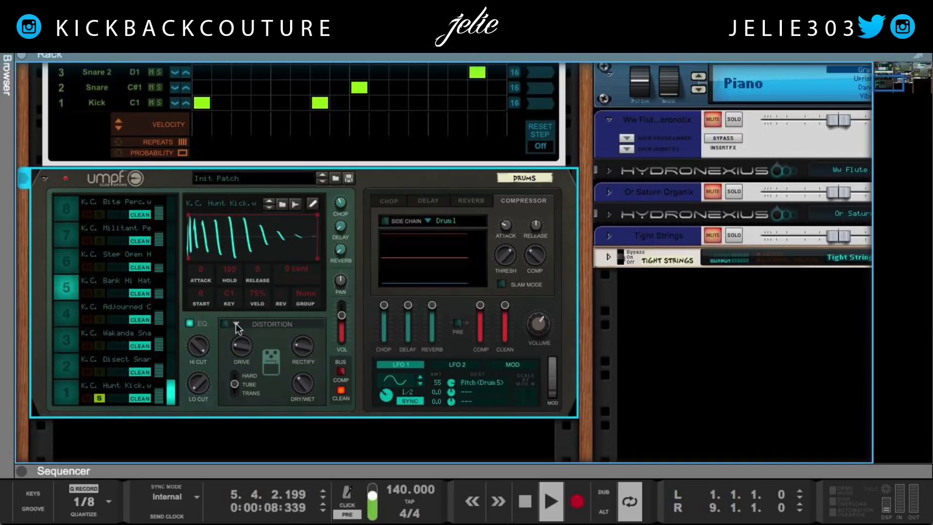
left_click(235, 322)
left_click(253, 360)
left_click(225, 324)
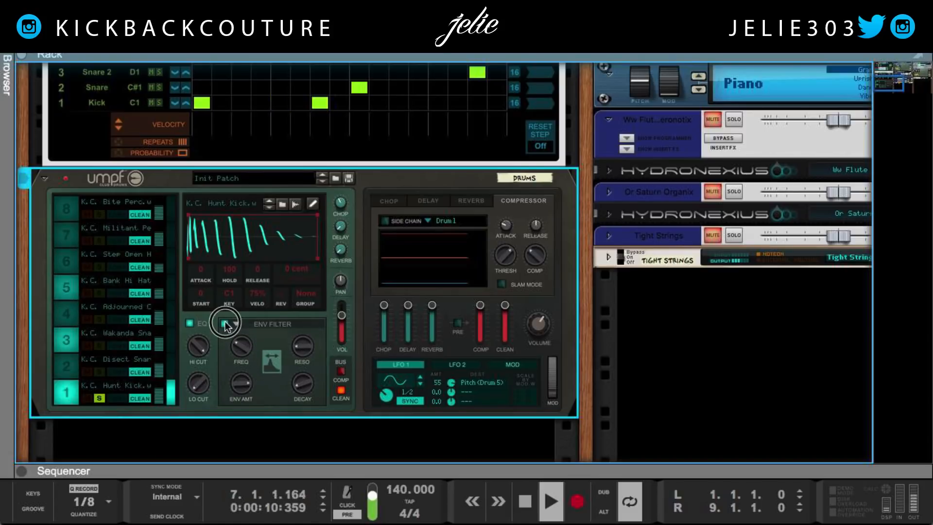
left_click(225, 323)
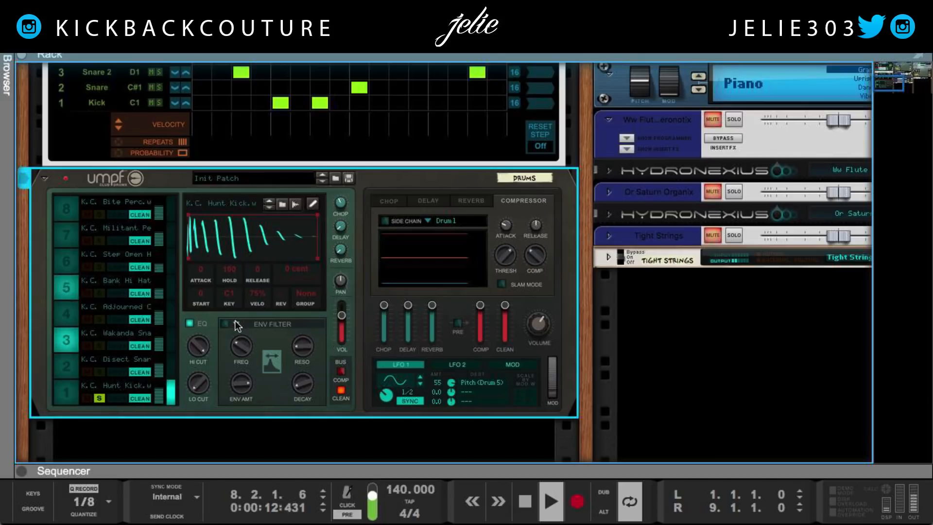
left_click(189, 322)
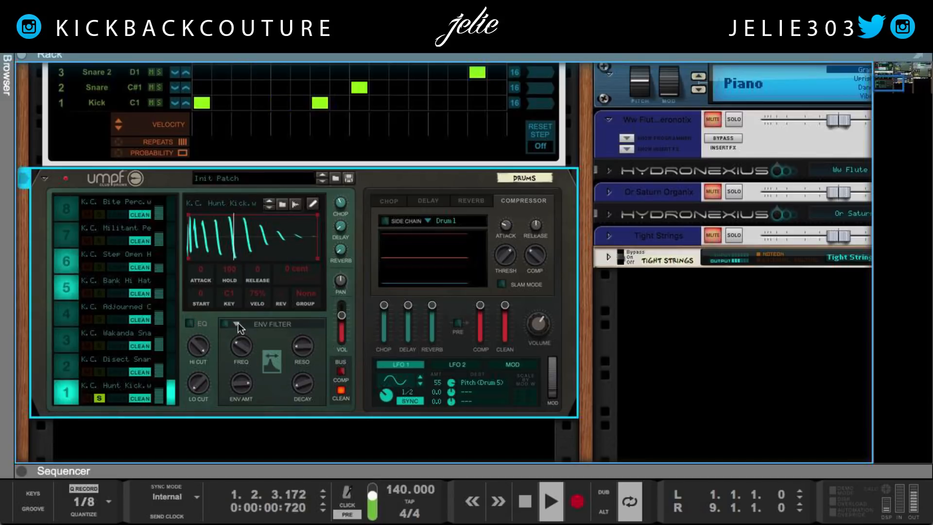
- Show the Chop settings, set the chop division to 8th all, and restart playback
left_click(387, 201)
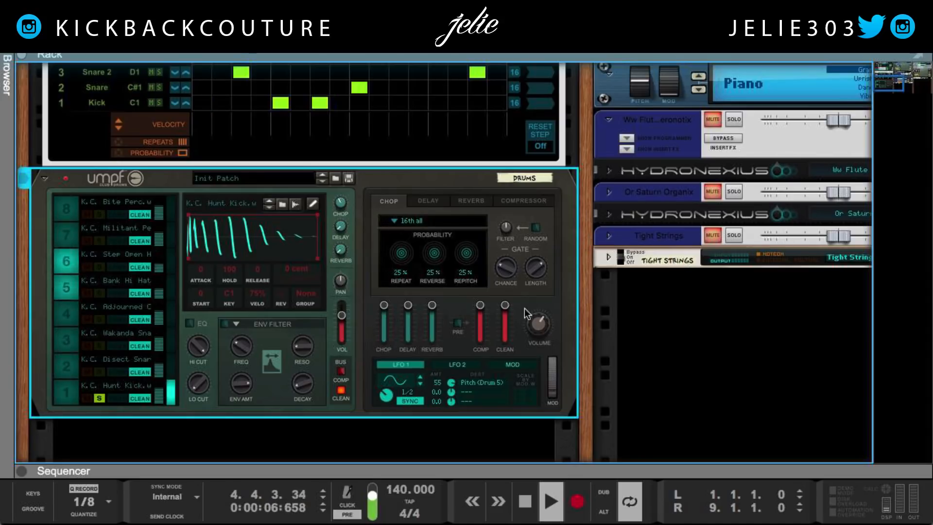
left_click(407, 220)
left_click(413, 230)
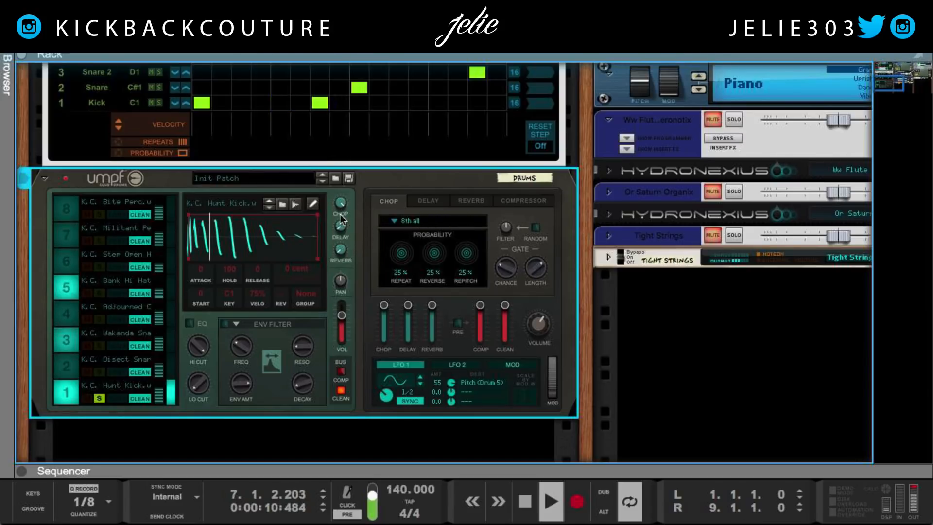
key("space")
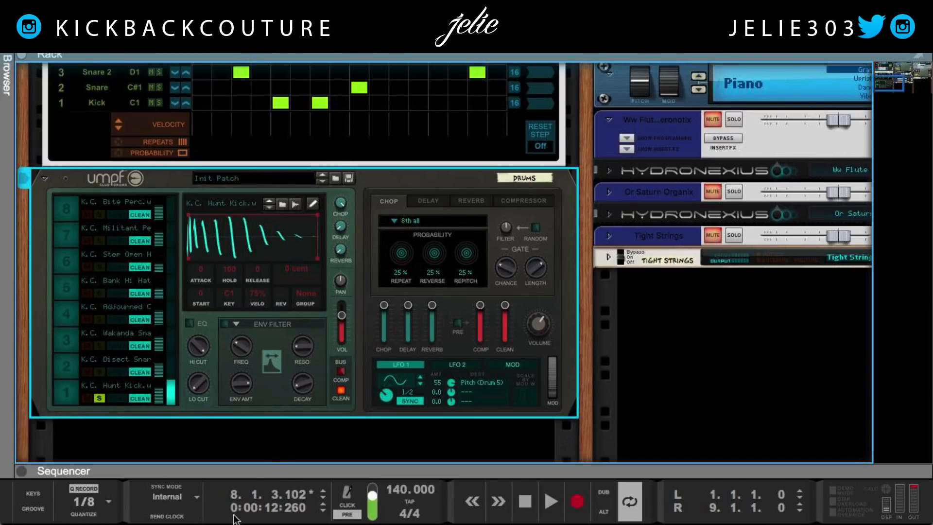
key("space")
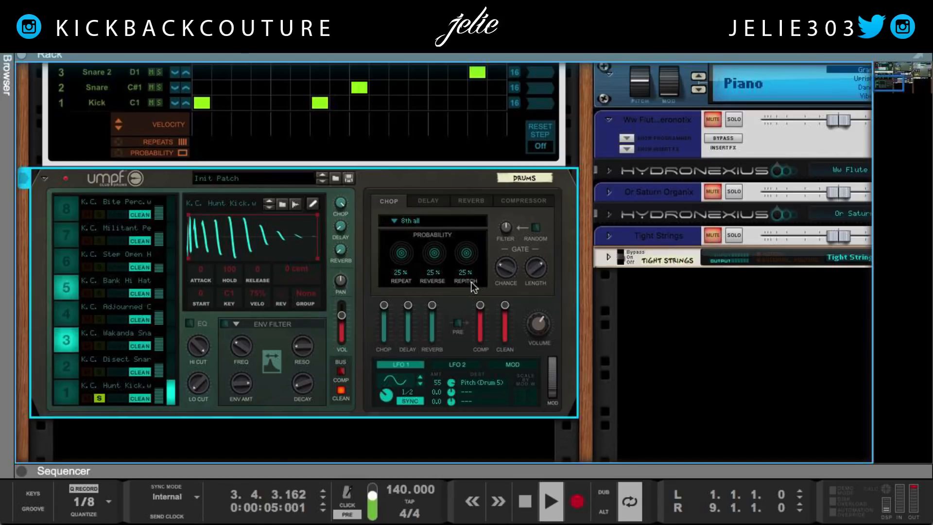
- Raise the chop probabilities to 100% for Reverse, 96% for Repeat and 100% for Repitch during playback
left_click_drag(431, 261, 475, 73)
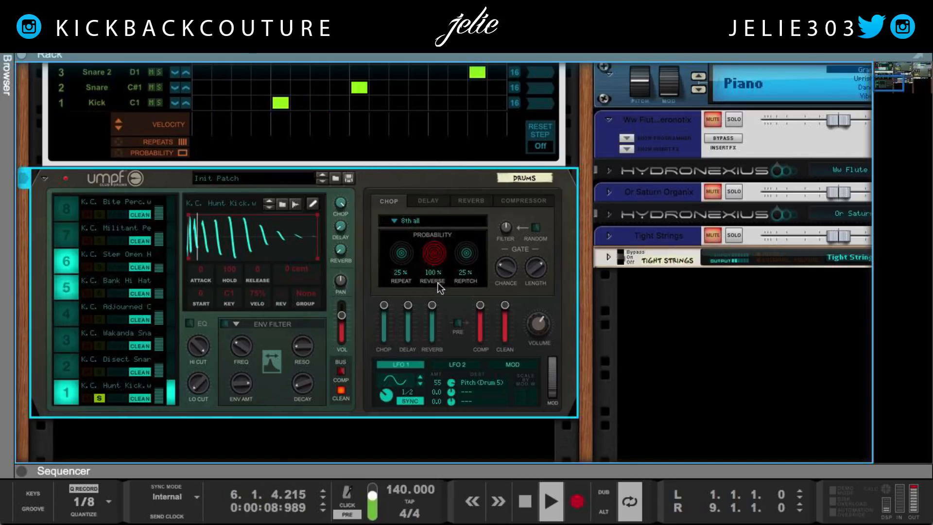
left_click_drag(402, 260, 418, 125)
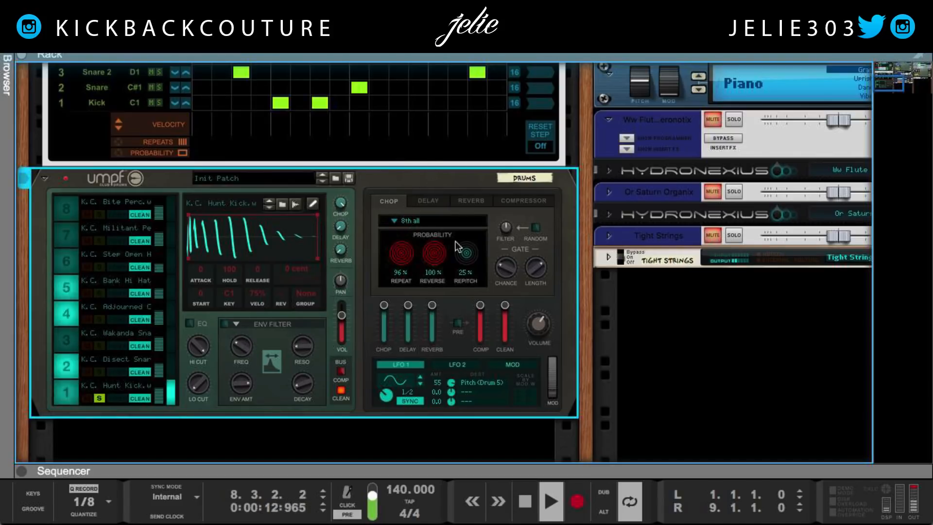
left_click_drag(474, 253, 480, 83)
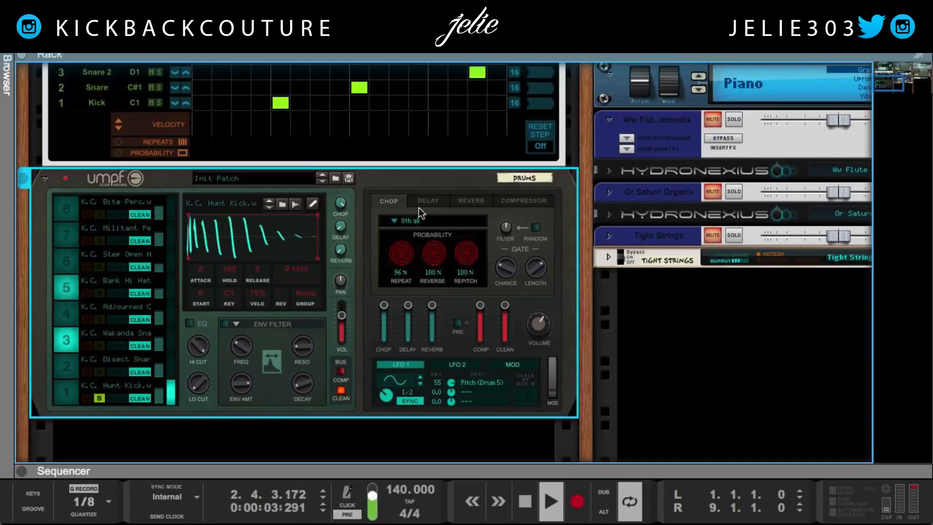
- Reset the chop's Repeat, Reverse and Repitch probabilities to 25% and stop playback
left_click(406, 256, "super")
left_click(435, 253, "super")
left_click(474, 252, "super")
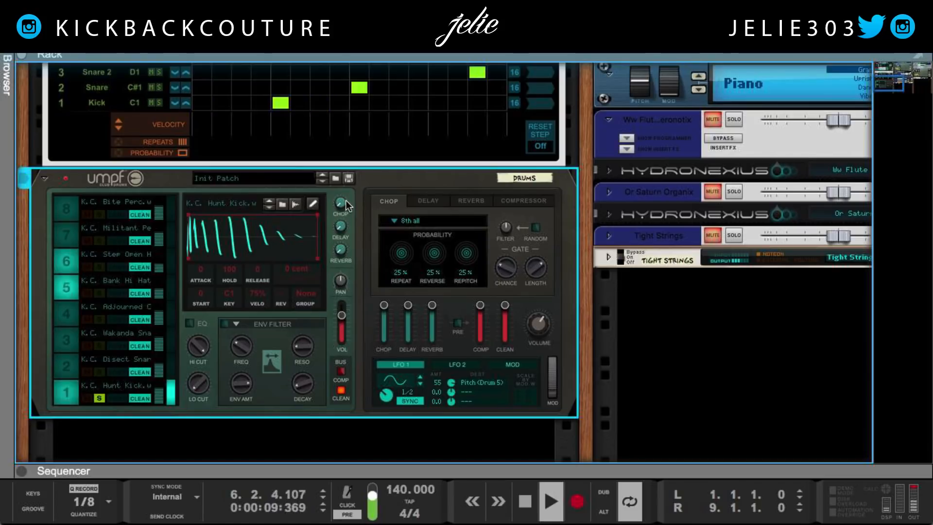
key("space")
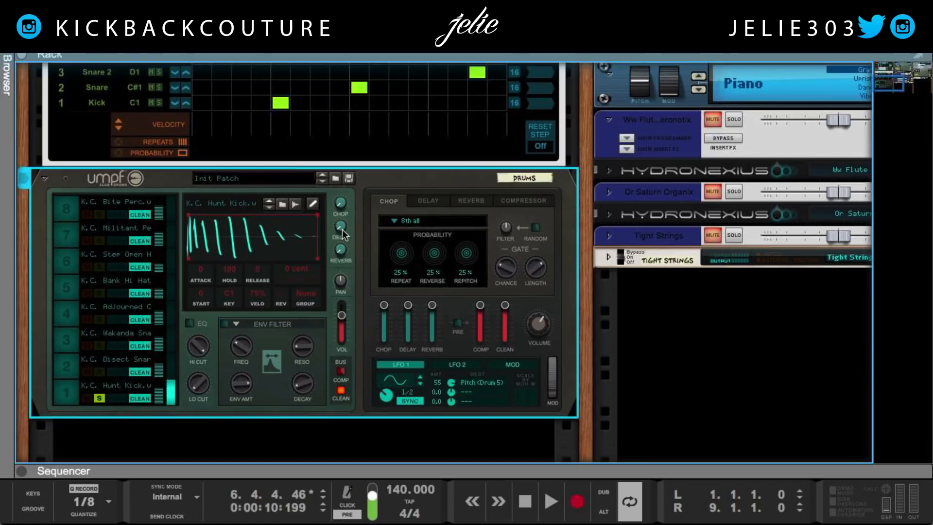
- Turn up drum 1's delay send, show the Delay settings, and resume playback
left_click_drag(343, 234, 334, 63)
left_click(428, 200)
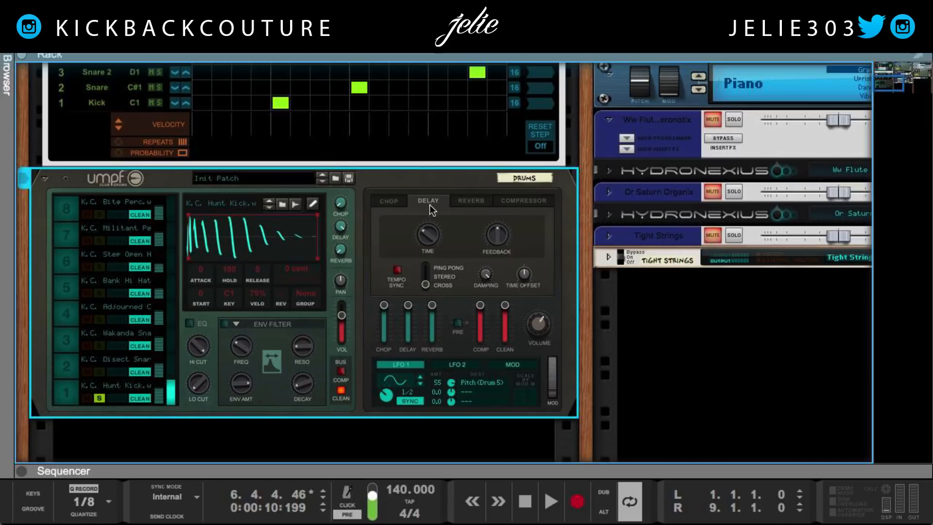
key("space")
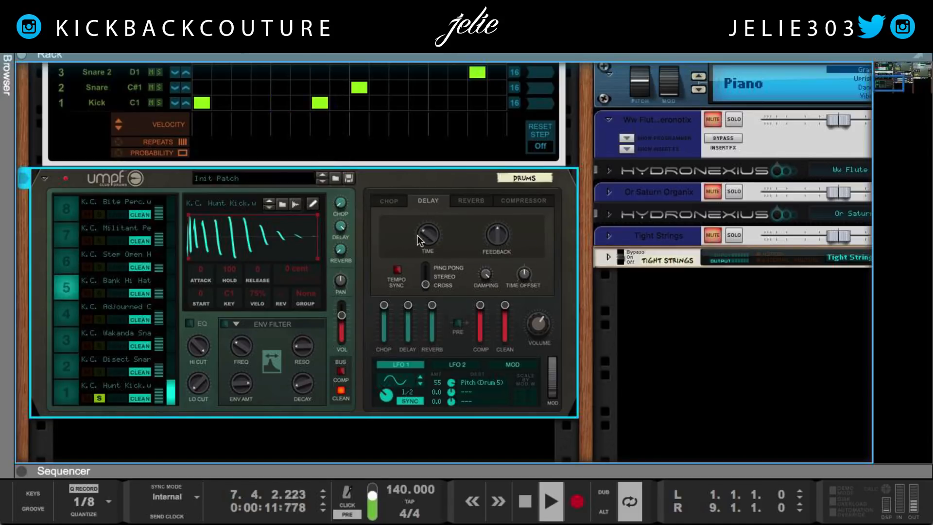
mouse_move(427, 237)
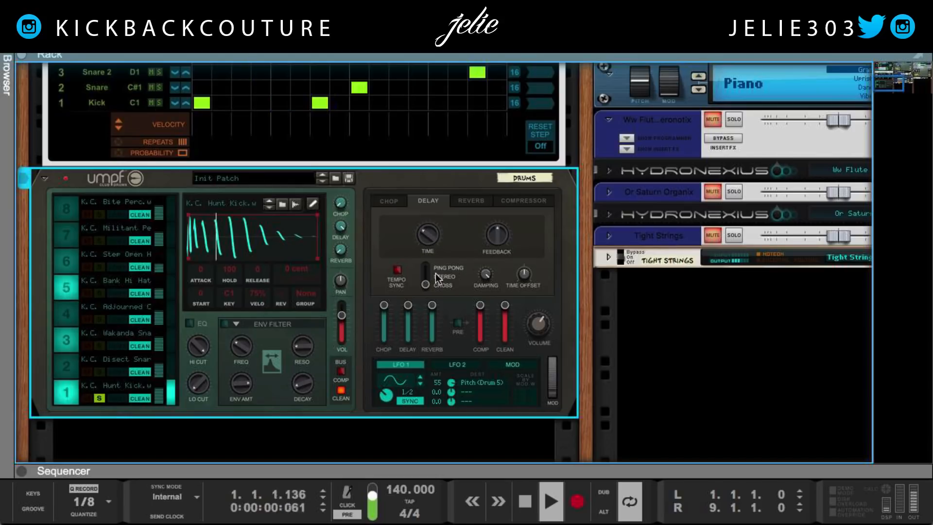
- Try the delay with Tempo Sync on, sweeping its time through values such as 1/8, and turn Tempo Sync back off
left_click(397, 269)
left_click_drag(430, 238, 444, 150)
left_click_drag(411, 236, 418, 230)
left_click_drag(427, 234, 433, 196)
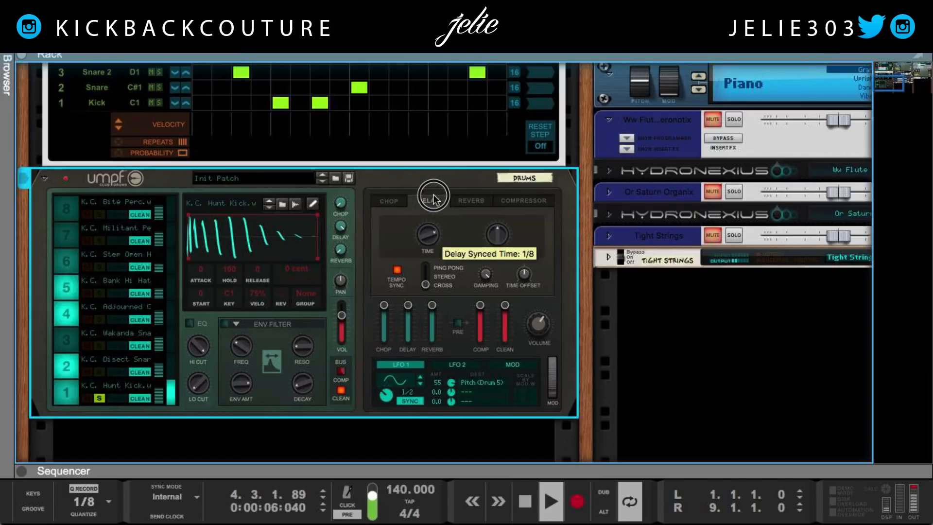
left_click_drag(428, 238, 451, 353)
left_click(396, 270)
- Set the delay mode to Ping Pong, sweep its feedback down and up, and reset the feedback
left_click_drag(425, 284, 424, 268)
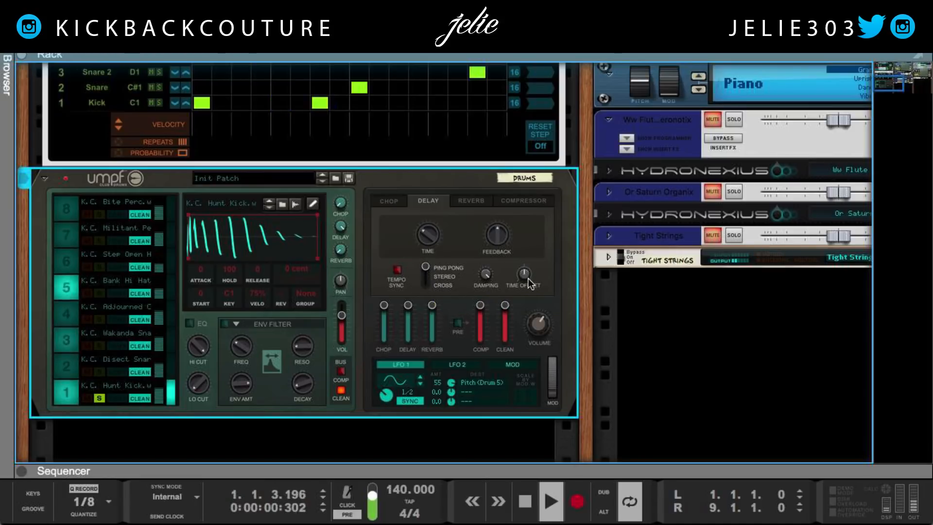
left_click_drag(496, 235, 526, 441)
left_click_drag(496, 232, 503, 112)
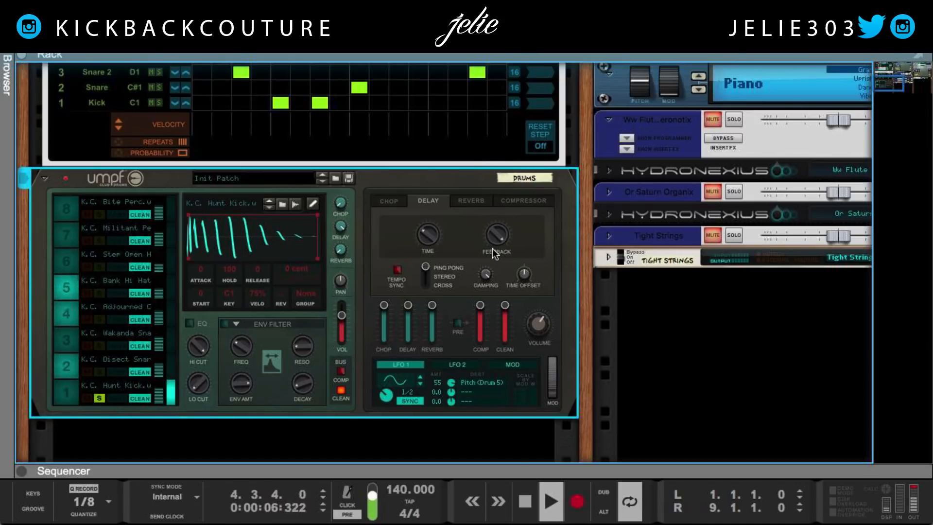
left_click(493, 242)
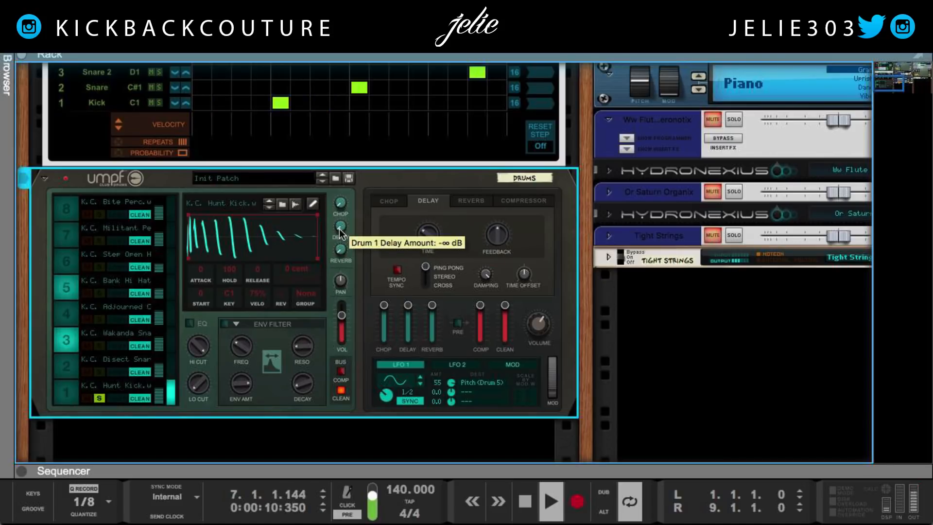
- Audition the 01 Medium Plate reverb on drum 1 with its reverb send raised to 0.0 dB, and reset the send
left_click_drag(341, 251, 378, 65)
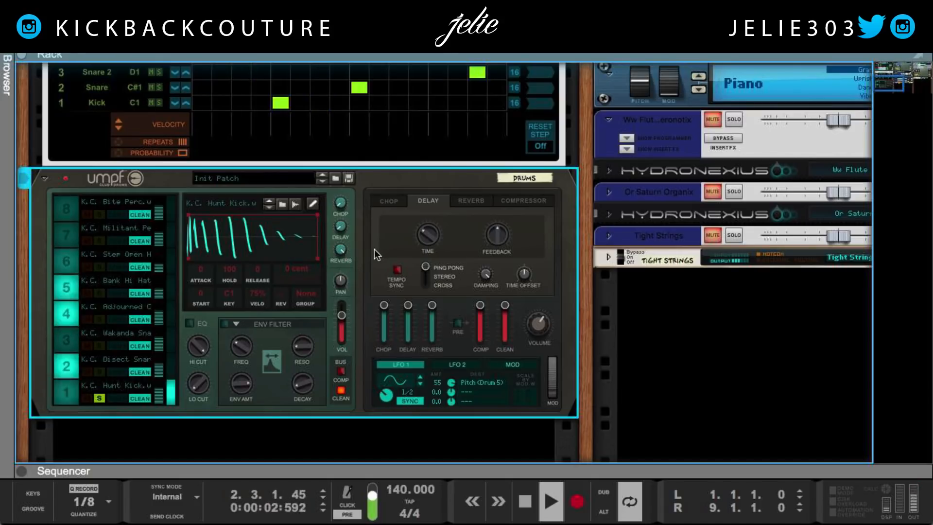
left_click(469, 199)
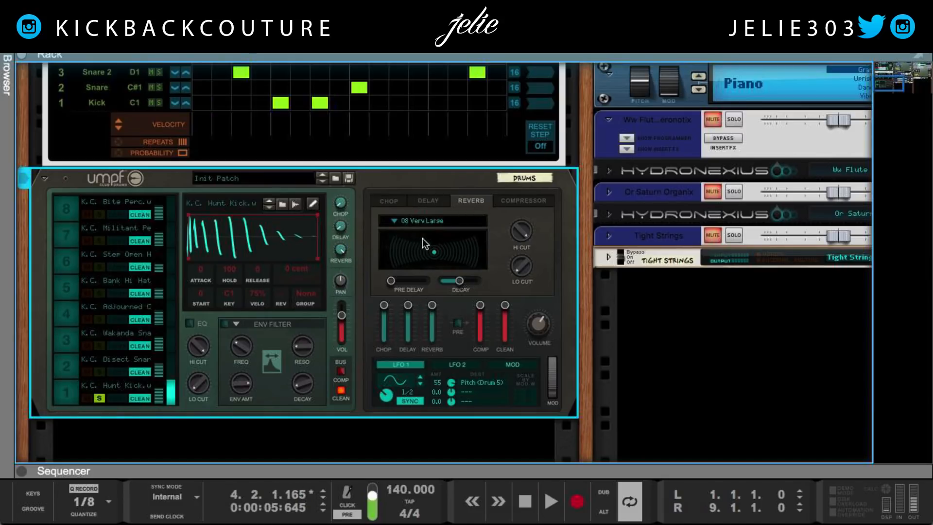
left_click(422, 222)
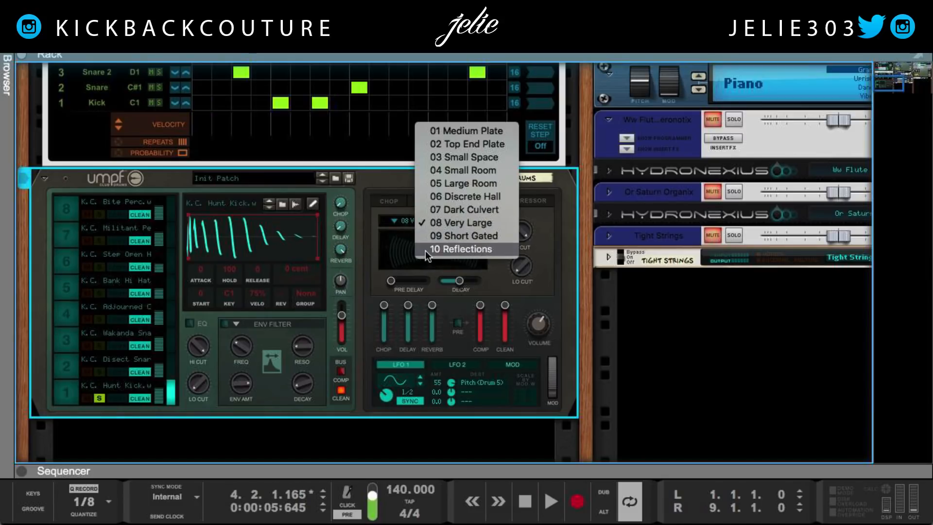
left_click(443, 130)
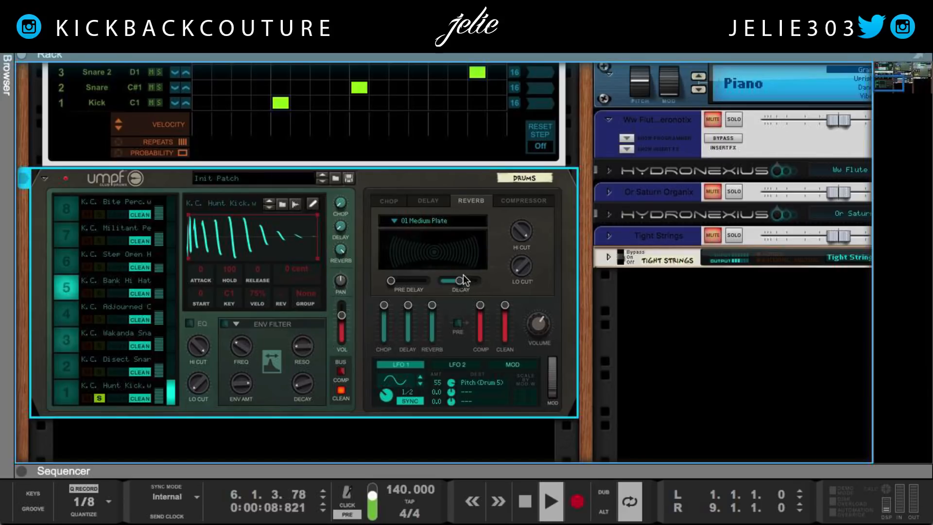
left_click_drag(340, 249, 316, 234)
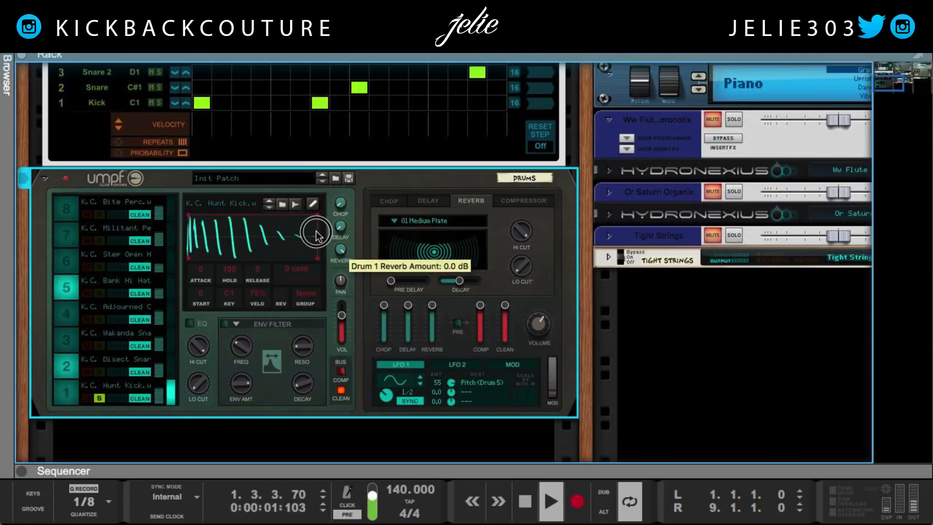
left_click(341, 252)
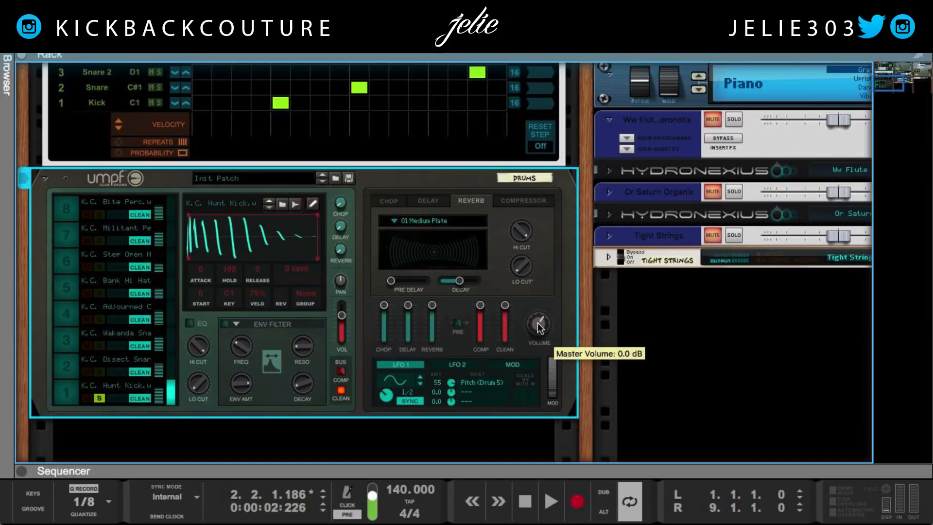
- Show the Compressor settings and, with playback running, route drum 1 to the Comp bus
left_click(523, 206)
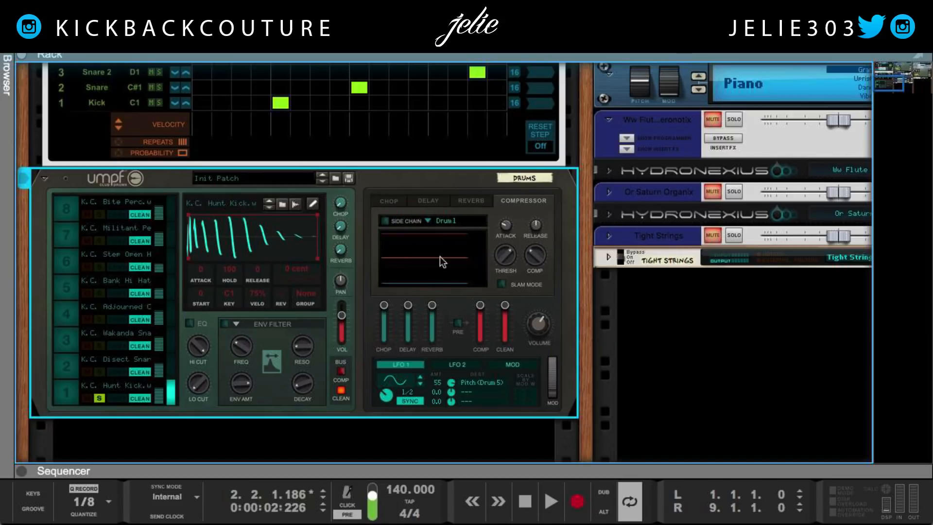
key("space")
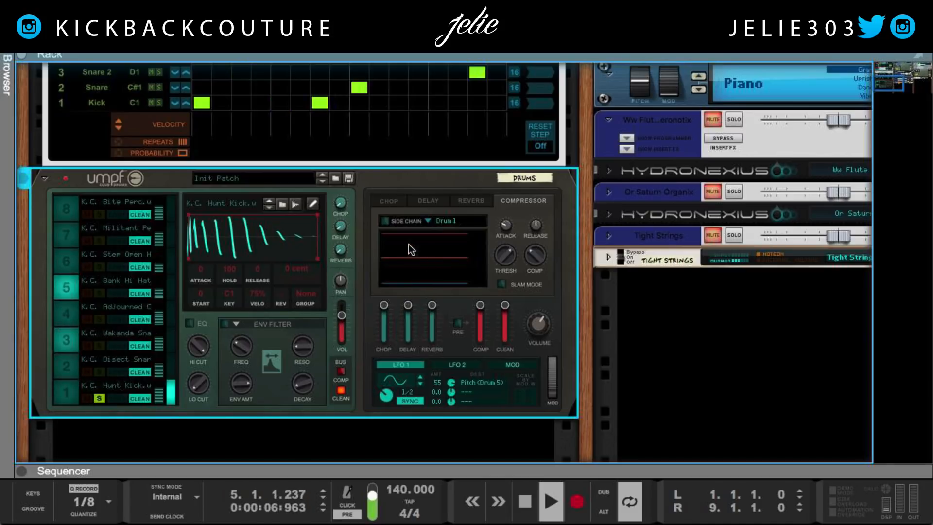
left_click(341, 373)
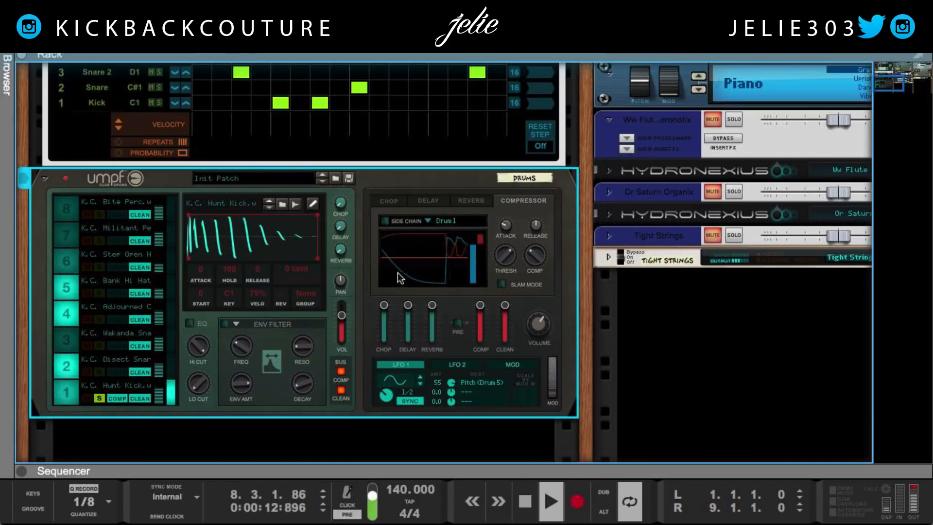
- Adjust the compressor's threshold and compression amount, and try Slam Mode on and off
left_click_drag(504, 265, 475, 206)
mouse_move(531, 263)
left_mouse_down()
mouse_move(531, 252)
mouse_move(526, 260)
left_mouse_up()
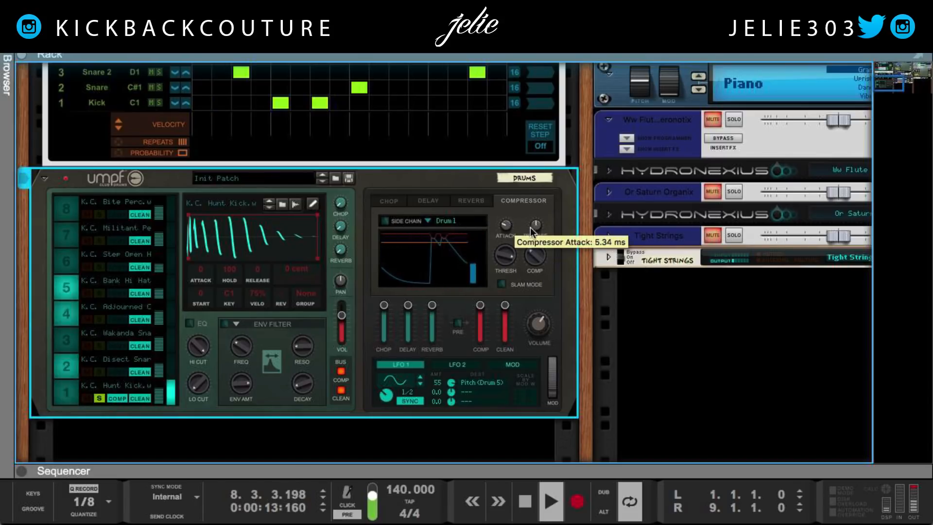
left_click(501, 284)
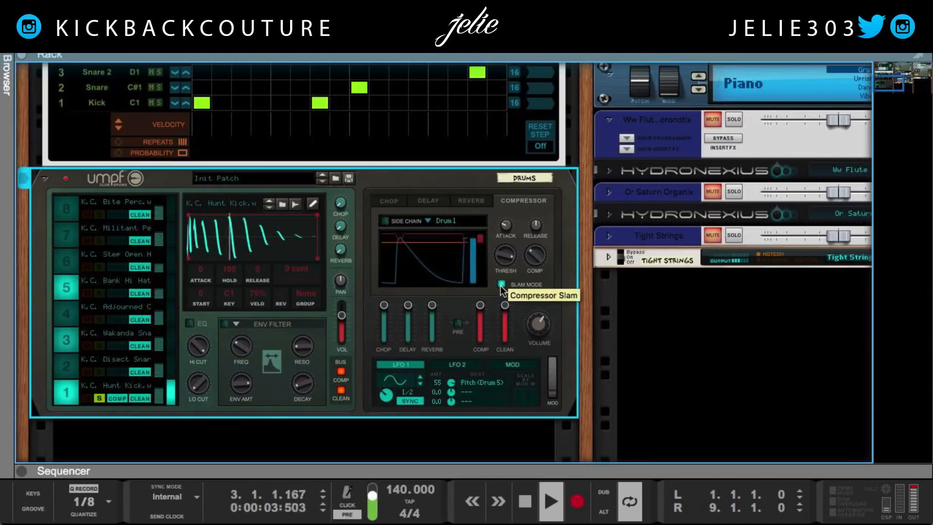
left_click(501, 285)
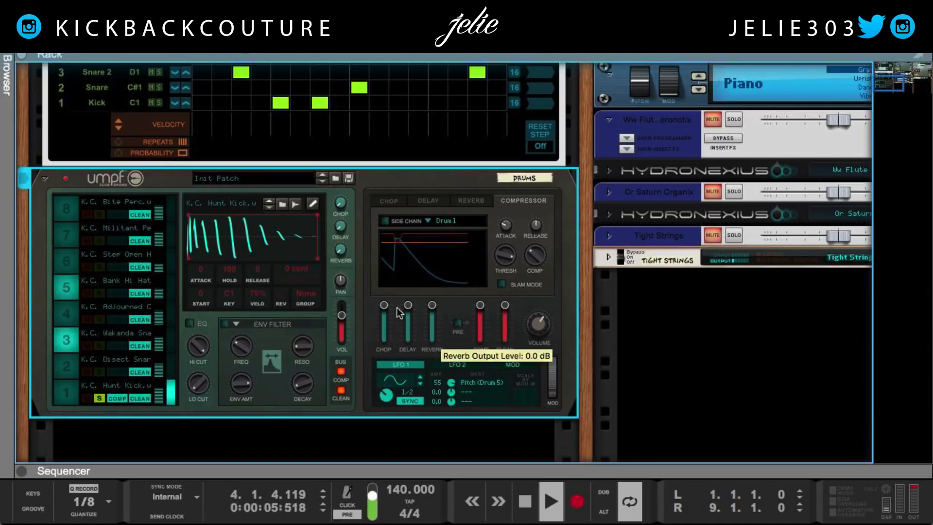
- Set drum 1's Hold to 77 and Release to 23, and stop playback with its solo turned off
left_click(258, 273)
mouse_move(257, 272)
left_mouse_down()
mouse_move(253, 255)
mouse_move(260, 271)
left_mouse_up()
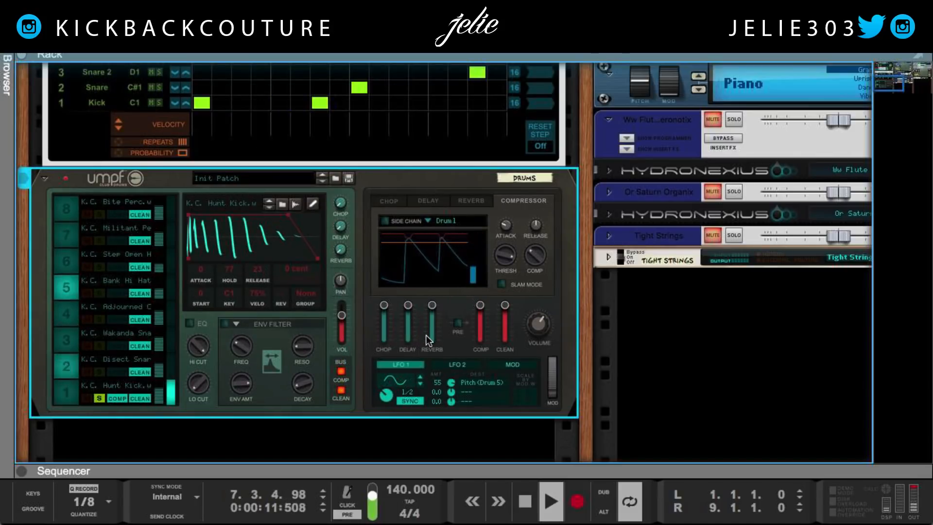
key("space")
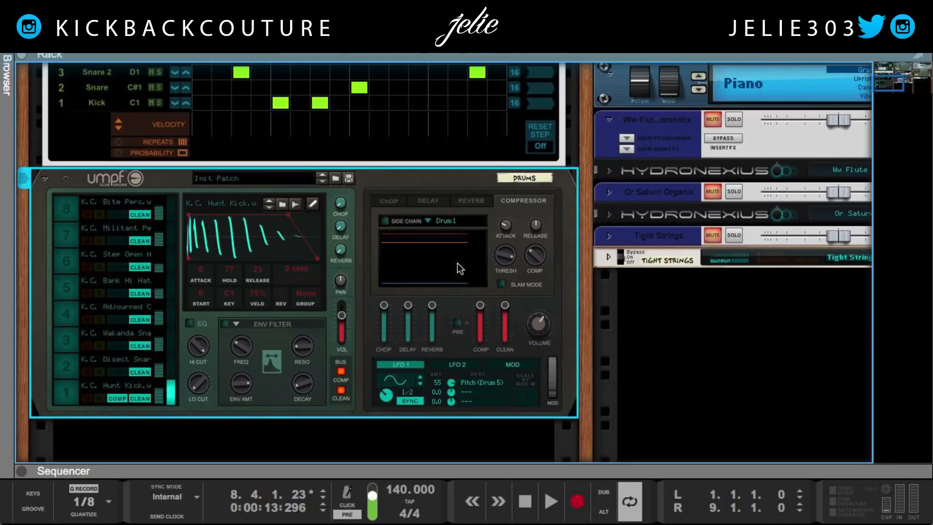
- Lower the Comp output level to about half, and fine-tune drum 1's volume during playback
left_click_drag(479, 311, 480, 330)
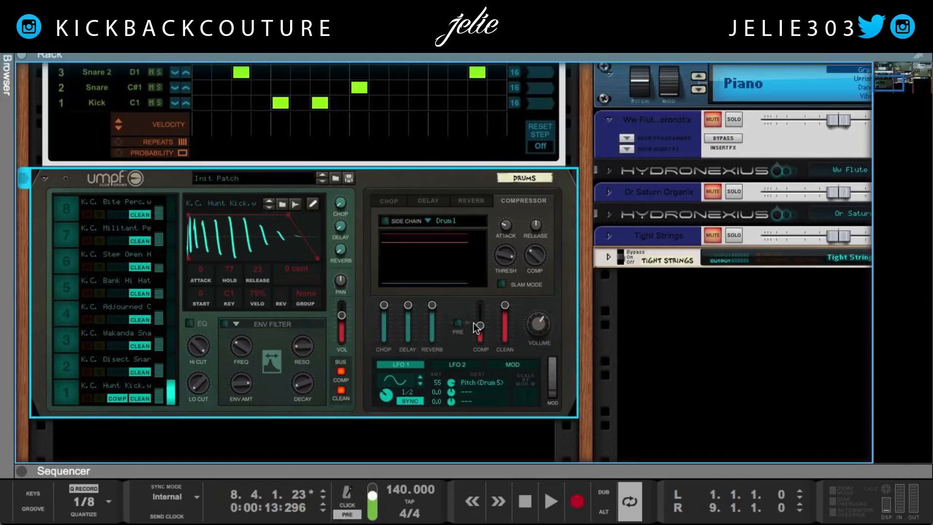
key("space")
mouse_move(483, 331)
left_mouse_down()
mouse_move(484, 287)
mouse_move(481, 331)
left_mouse_up()
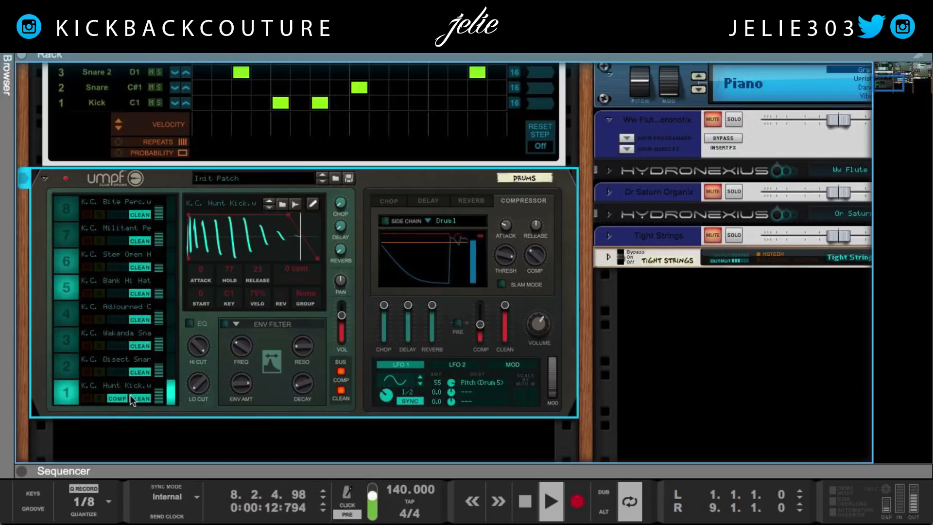
left_click_drag(158, 388, 158, 391)
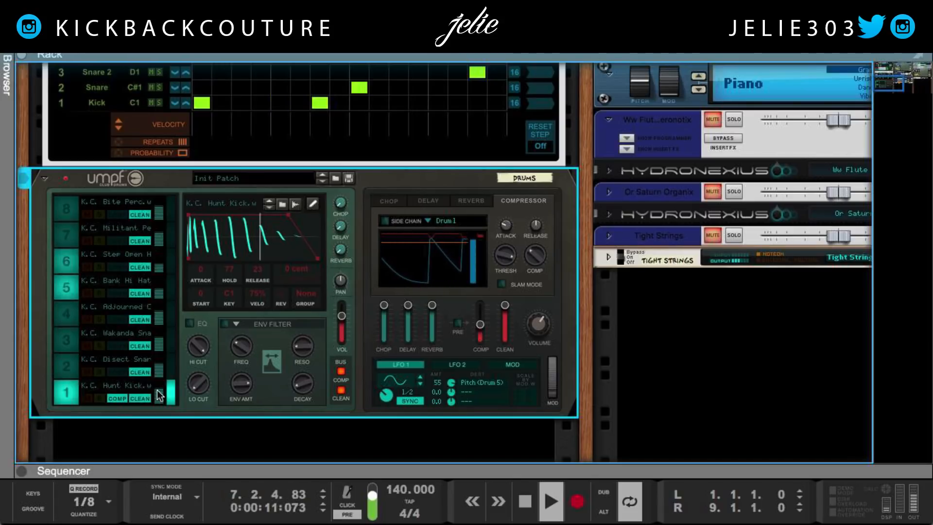
- Stop playback and select drum 5, the Bank Hi Hat, to show its settings
key("space")
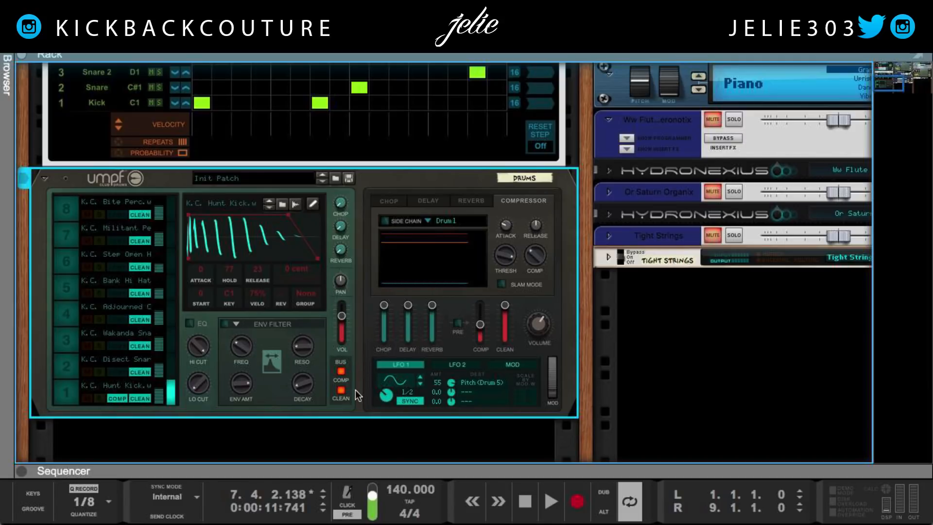
left_click(68, 288)
left_click(69, 287)
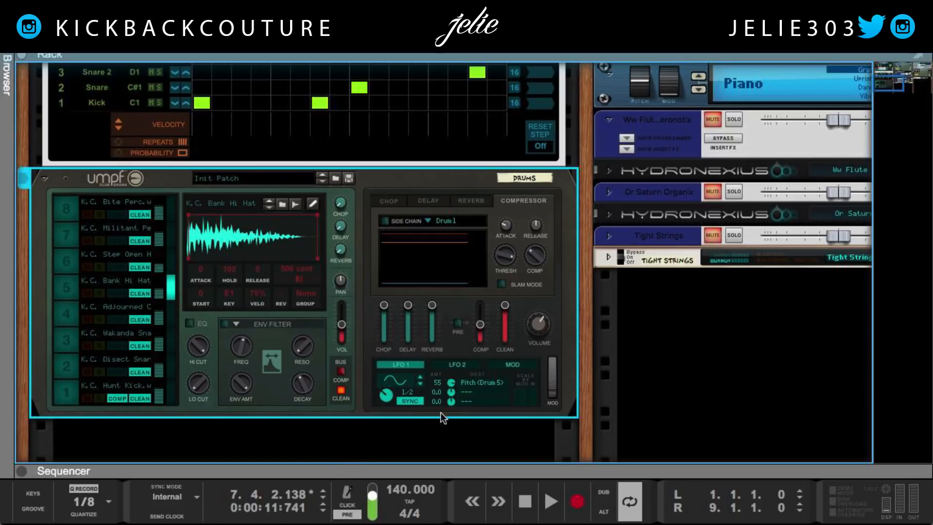
- Clear LFO 1's Drum 5 pitch routing, reset its amount to 0 and turn off its tempo sync
left_click(483, 383)
mouse_move(483, 383)
left_click(450, 358)
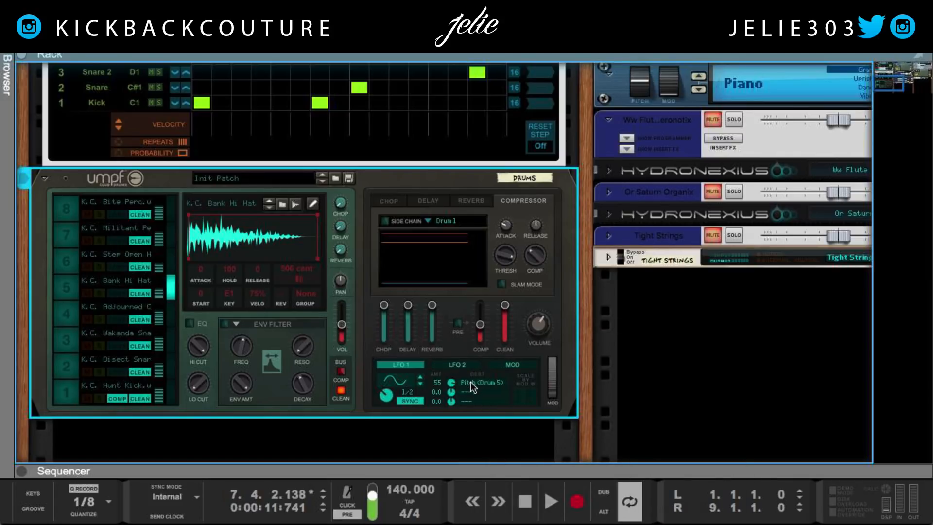
left_click(472, 384)
left_click(448, 349)
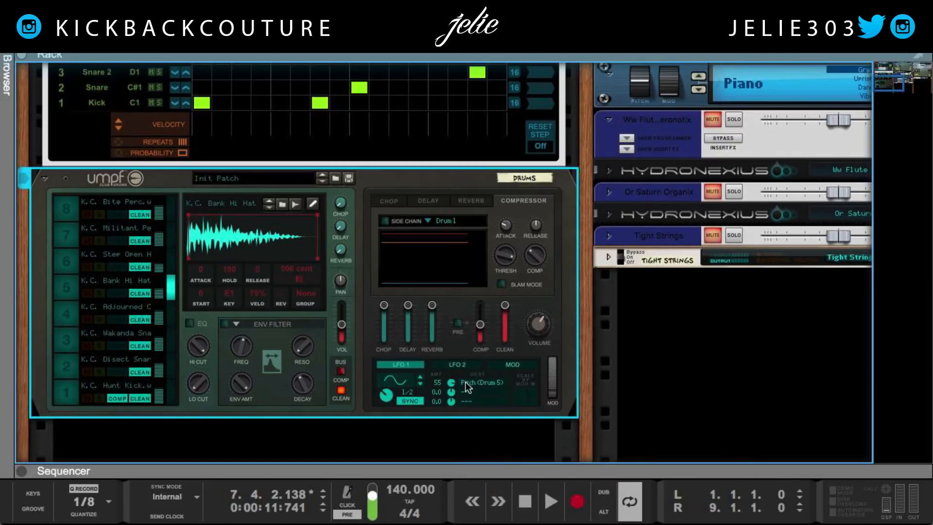
left_click(466, 382)
left_click(434, 344)
left_click(478, 384)
left_click(507, 323)
left_click(410, 401)
- Audition drum pads 6 and 5, start playback and solo drum 5, the Bank Hi Hat
left_click(70, 262)
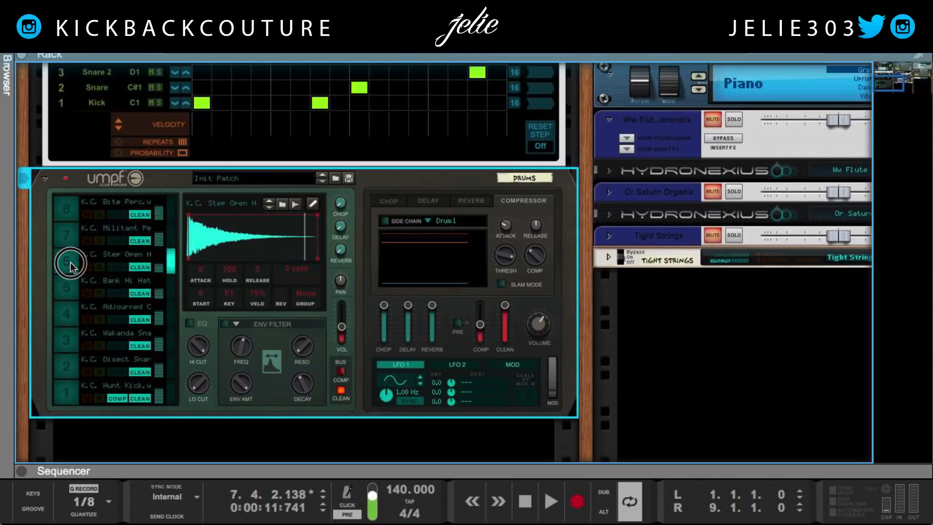
left_click(69, 284)
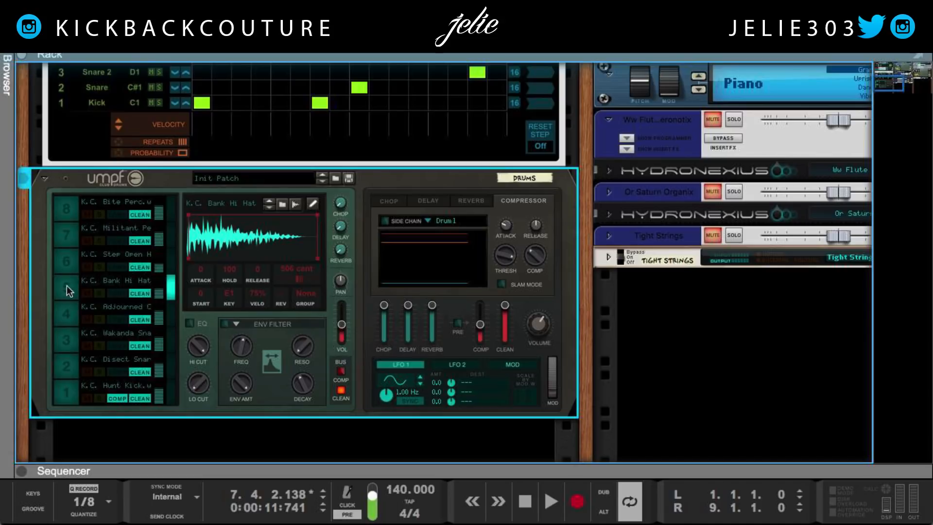
key("space")
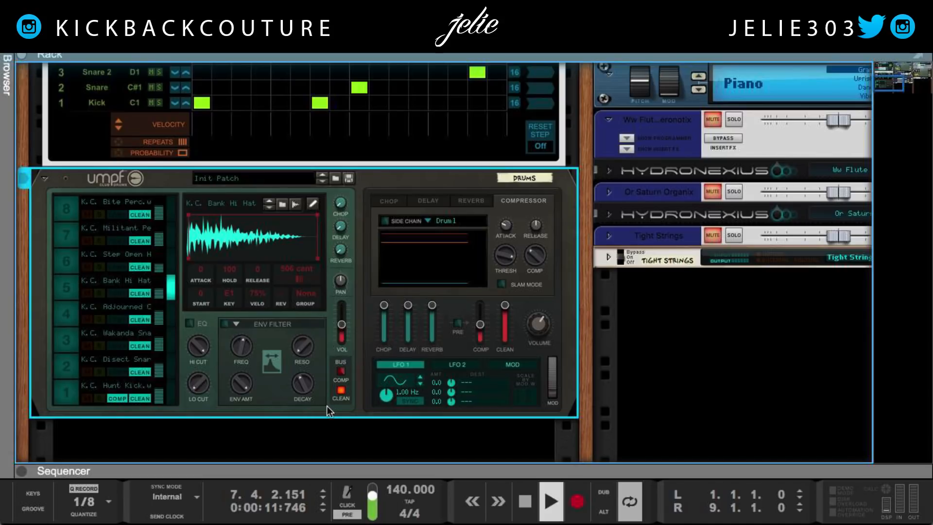
left_click(99, 292)
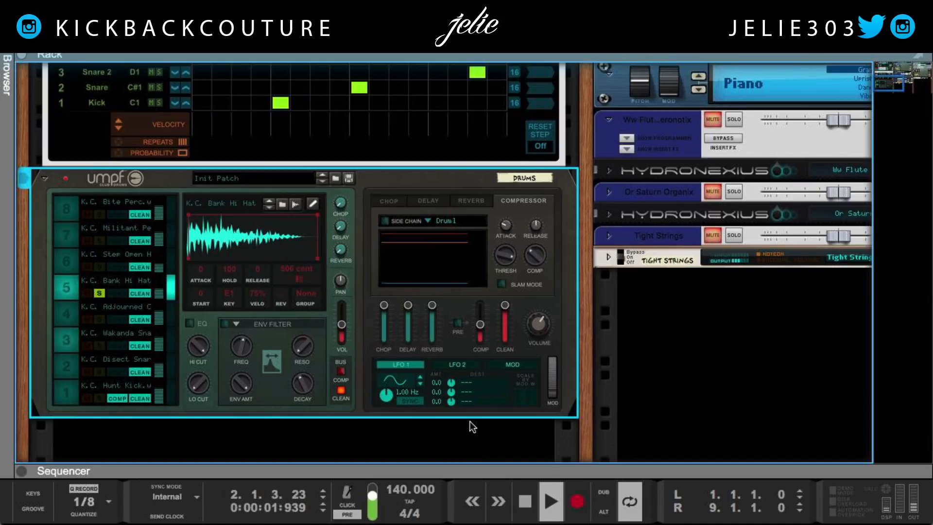
- Route LFO 1 to Drum 5's Pitch and raise the modulation amount to 62
left_click(472, 382)
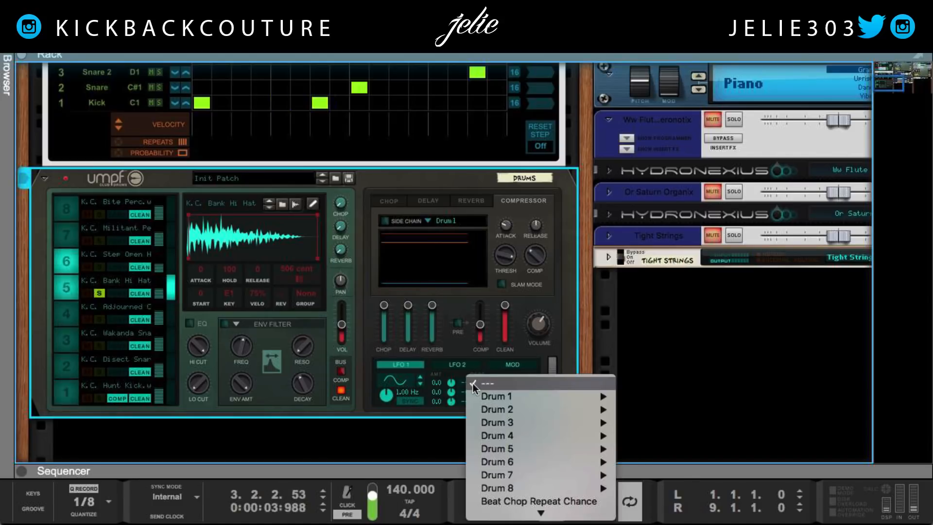
mouse_move(518, 449)
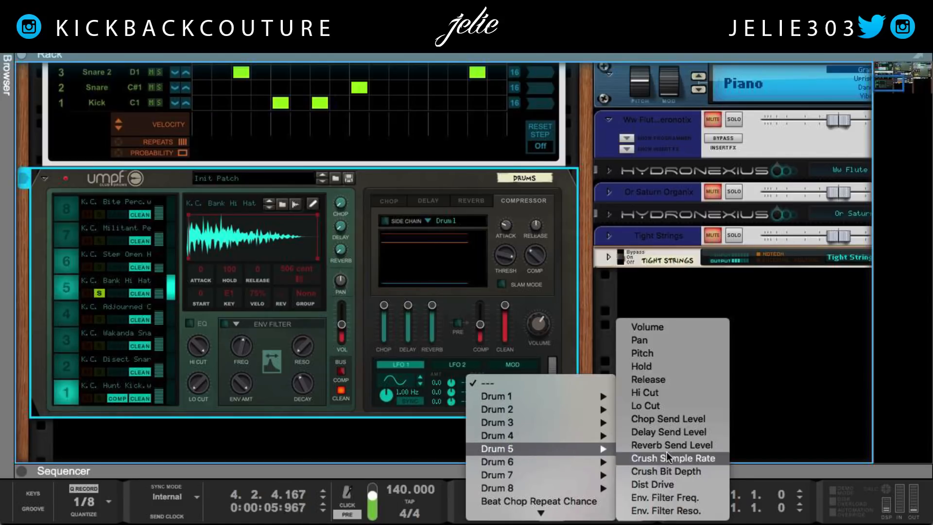
left_click(640, 357)
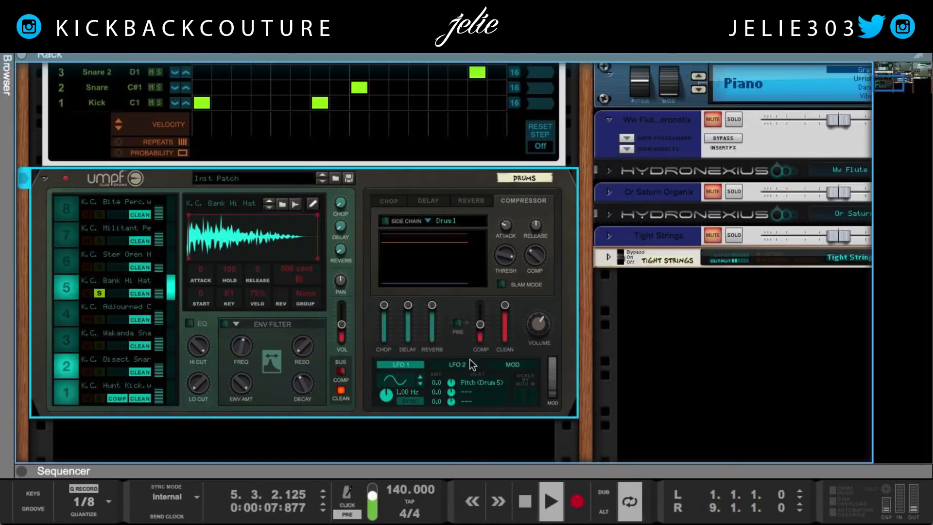
left_click_drag(448, 384, 420, 311)
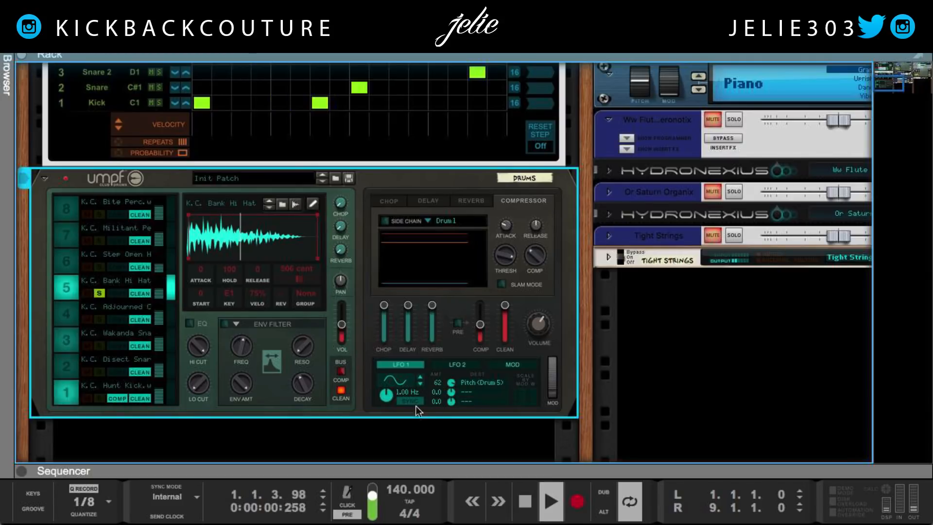
- Sync LFO 1 to the tempo and sweep its rate during playback, ending at 1/2
left_click_drag(389, 394, 374, 365)
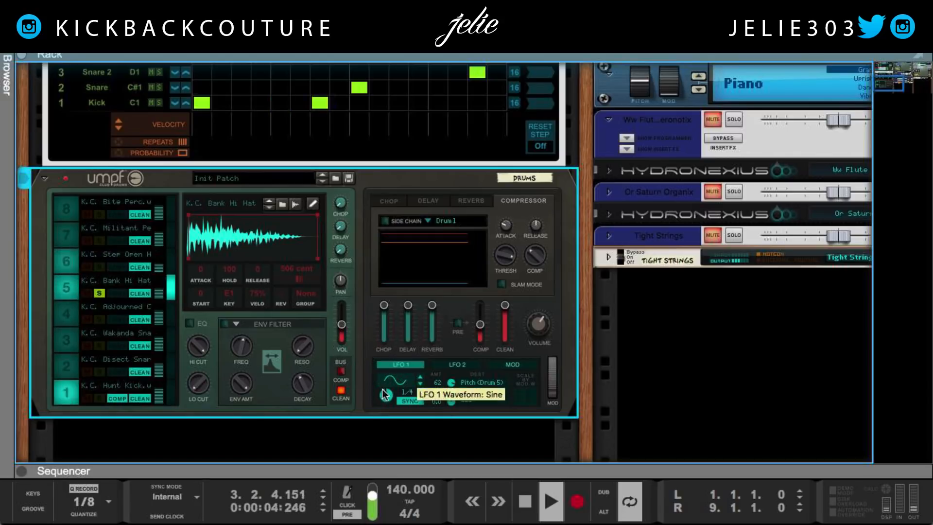
left_click_drag(387, 406, 375, 372)
left_click_drag(394, 423, 414, 482)
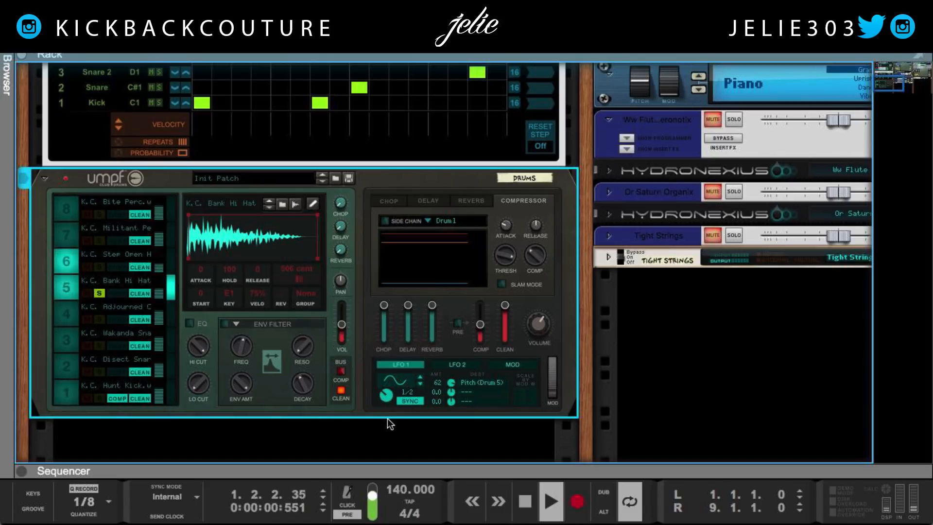
- Stop playback and browse the LFO waveforms on LFO 2, ending back on sine
left_click(420, 378)
left_click(420, 377)
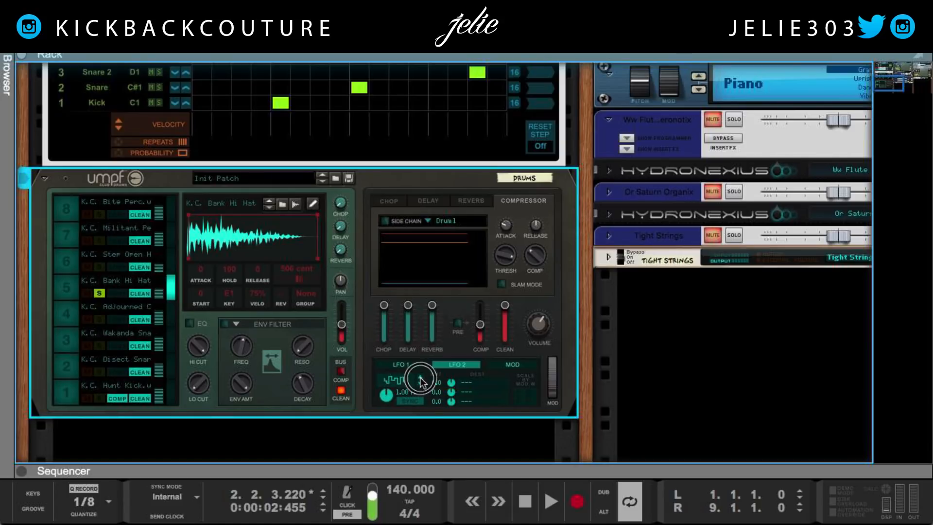
left_click(419, 383)
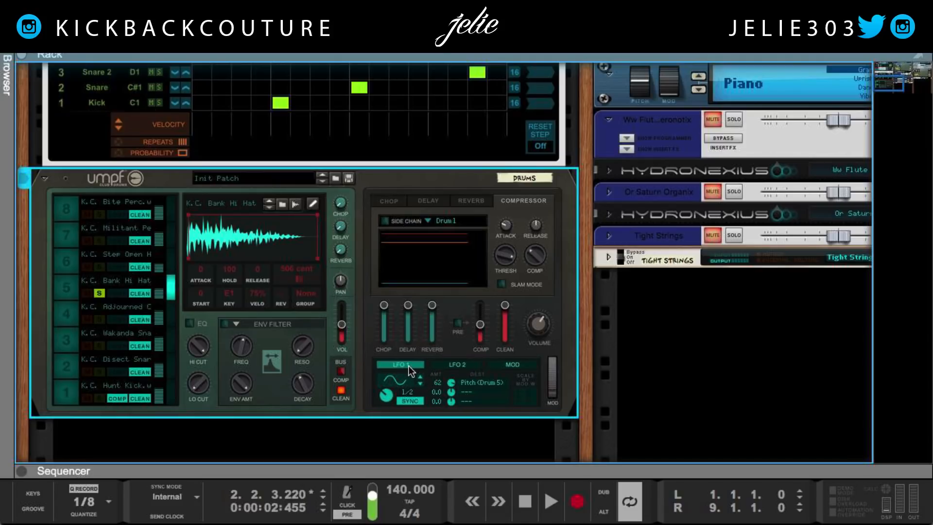
- Look through LFO 2 and the Mod section's source options, leaving them unassigned, and return to LFO 1
left_click(453, 368)
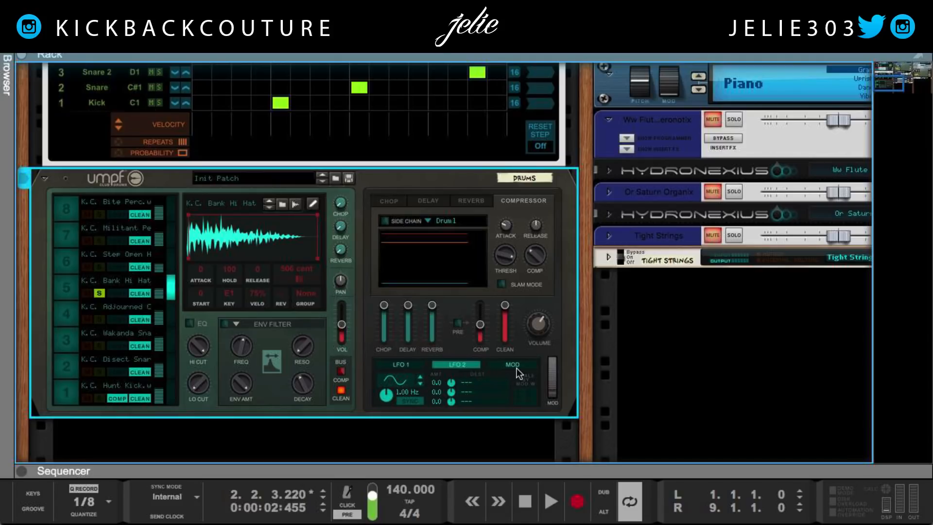
left_click(515, 363)
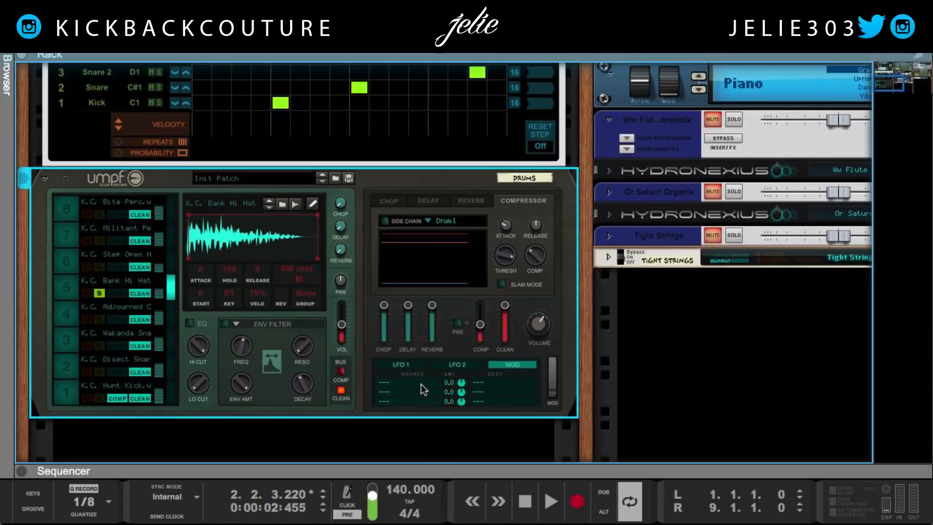
left_click(387, 382)
left_click(387, 383)
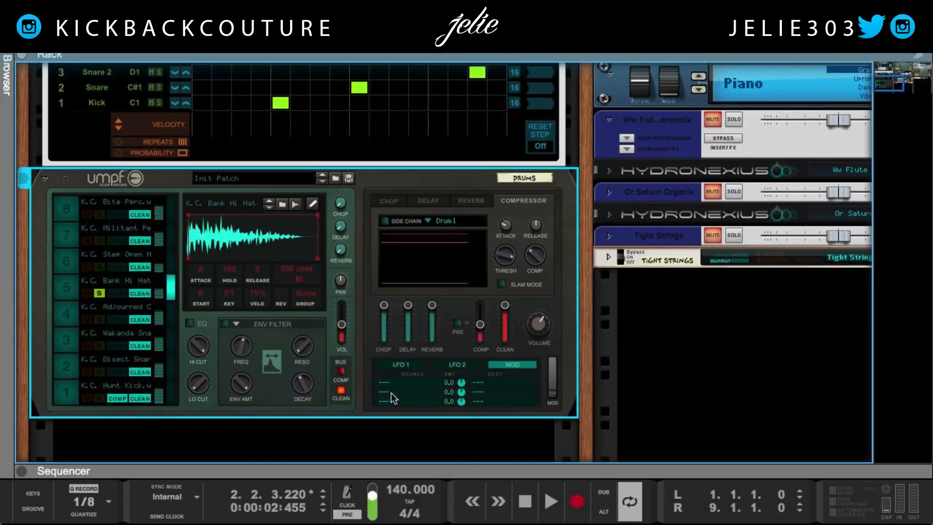
left_click(387, 382)
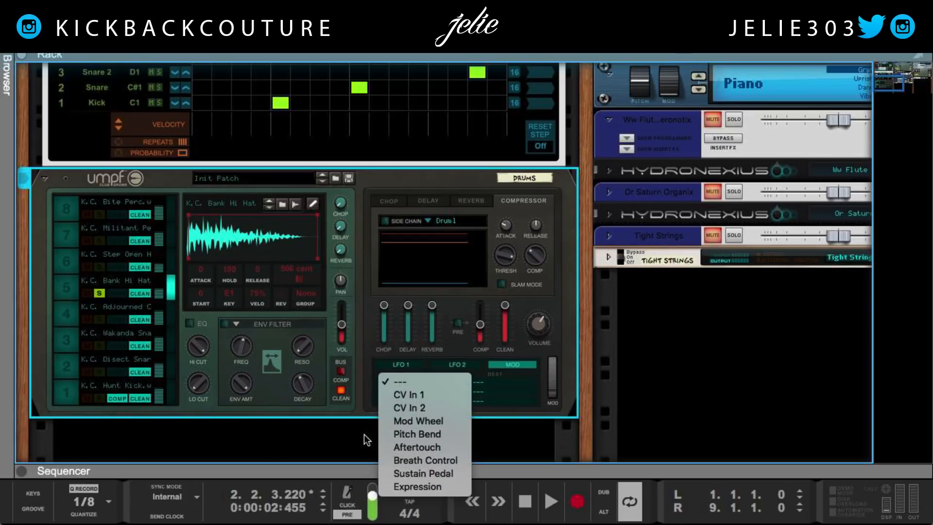
left_click(406, 362)
left_click(401, 365)
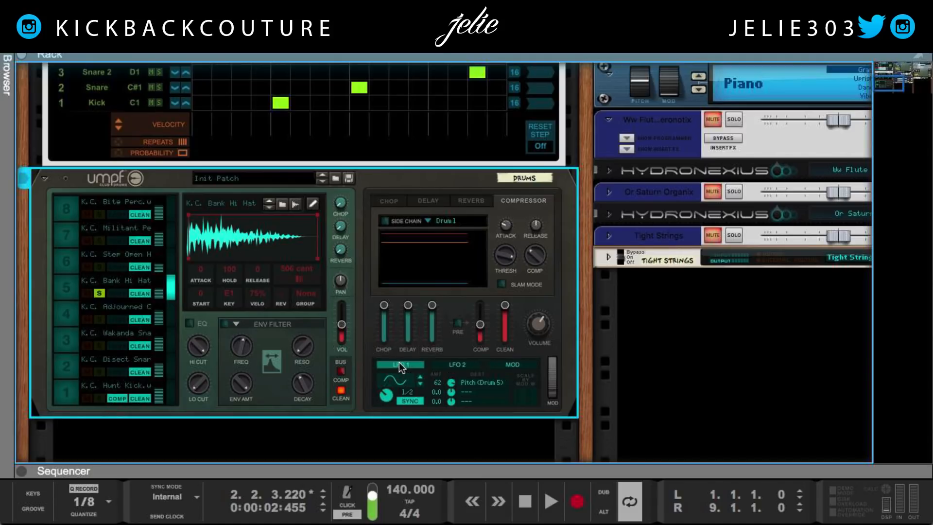
- Flip the rack around and examine the Umpf's gate, separate output and modulation connections
key("Tab")
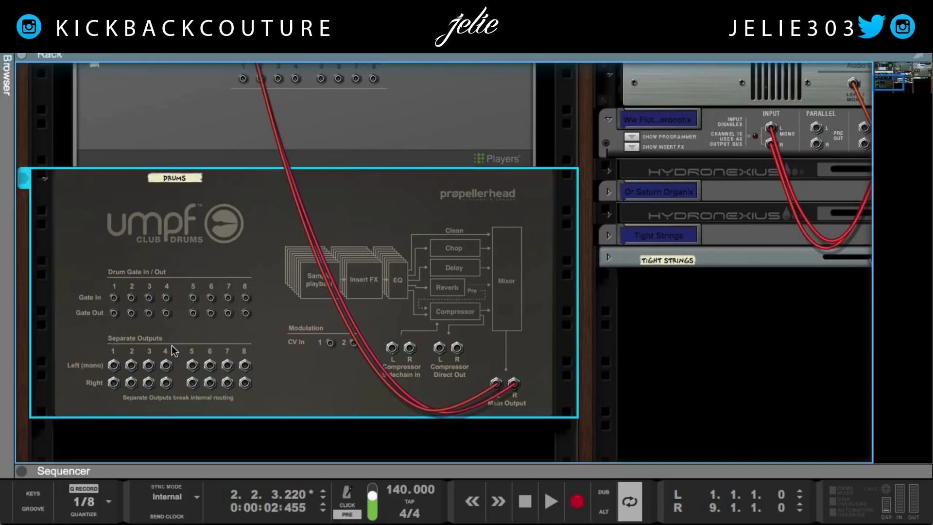
scroll(171, 348, "down", 1)
mouse_move(114, 346)
left_mouse_down()
mouse_move(117, 371)
mouse_move(110, 345)
left_mouse_up()
scroll(80, 304, "down", 1)
scroll(80, 302, "down", 1)
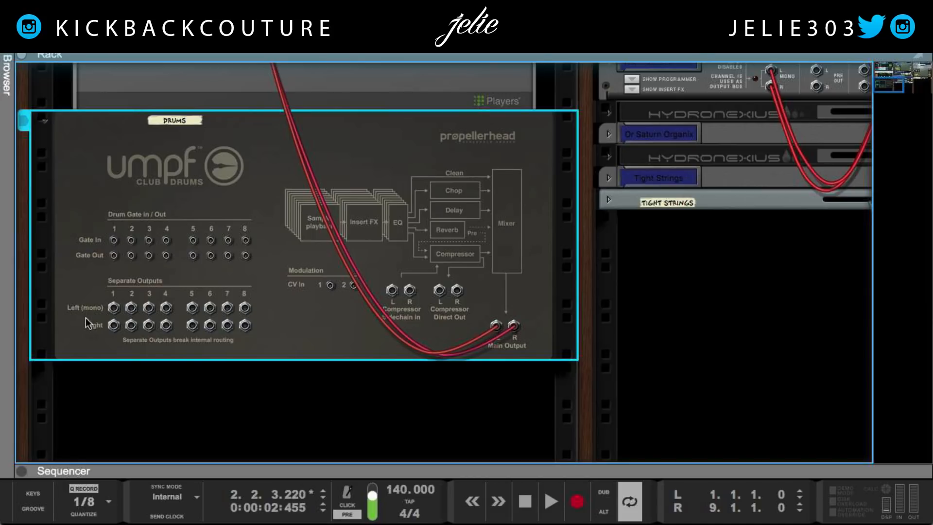
- Turn off drum 5's solo and review the separate outputs on the rear once more, ending on the rack's front
key("Tab")
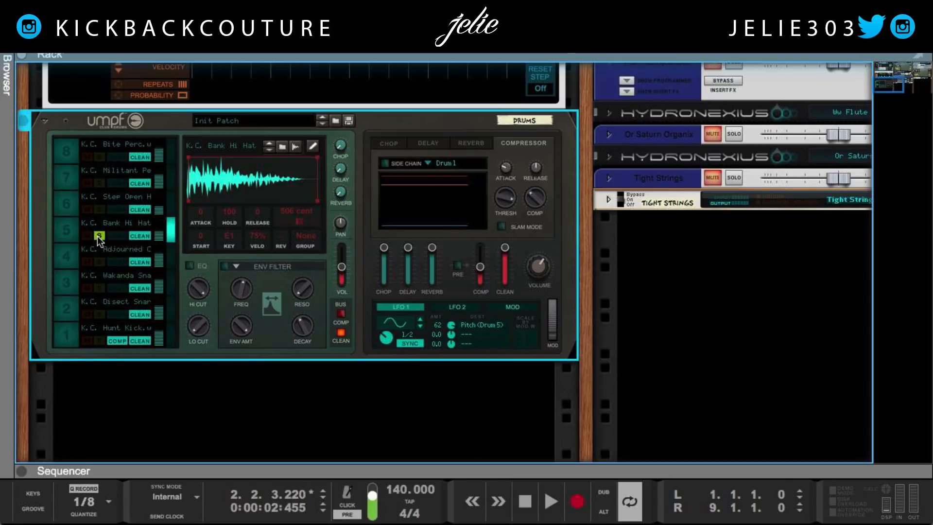
key("Tab")
key("Tab")
key("Tab")
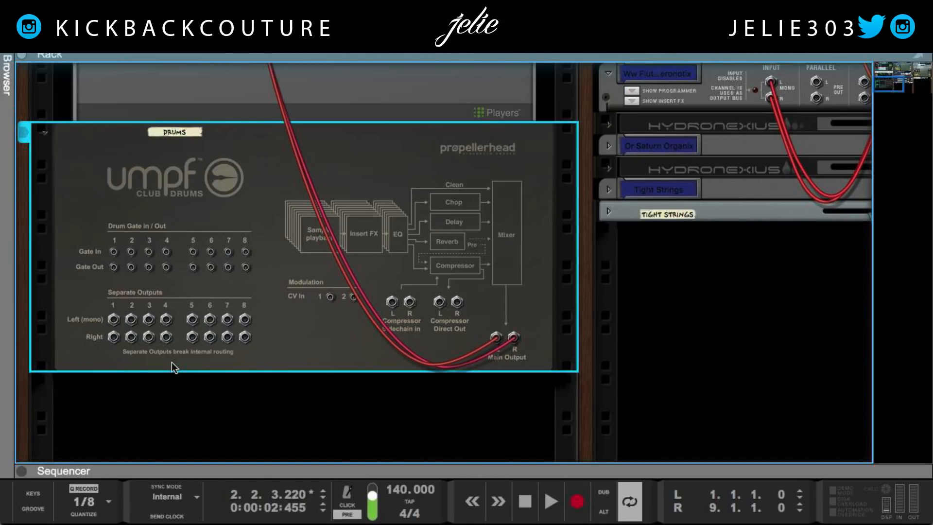
key("Tab")
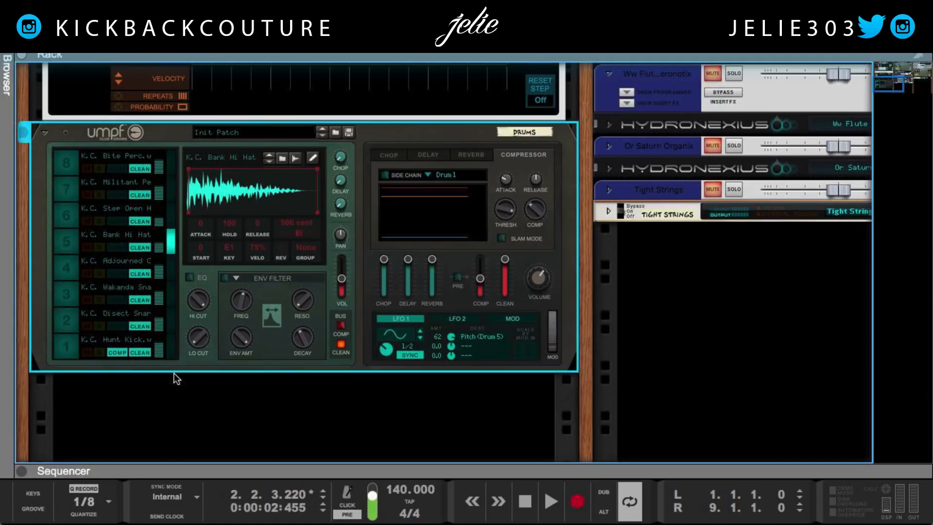
- Start playback and turn off the Drums channel's solo to hear the full mix
scroll(174, 373, "up", 1)
scroll(174, 373, "up", 10)
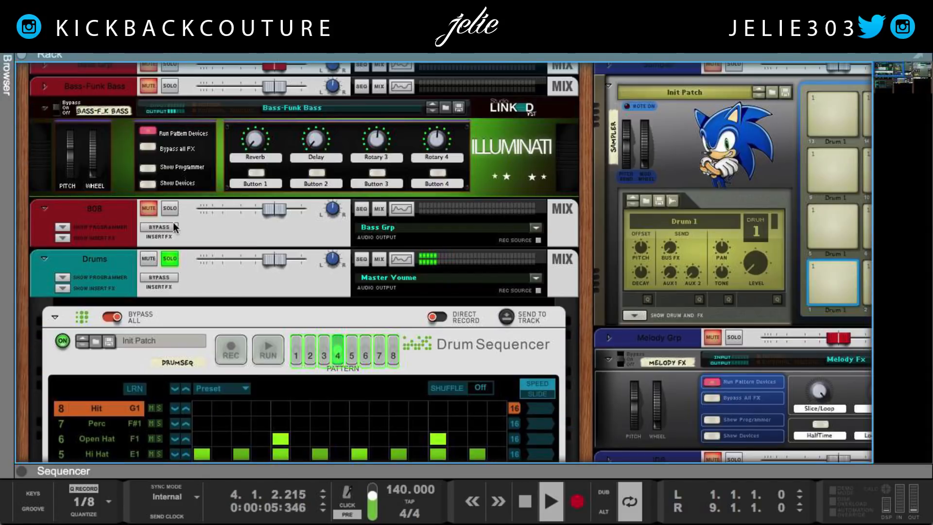
left_click(171, 258)
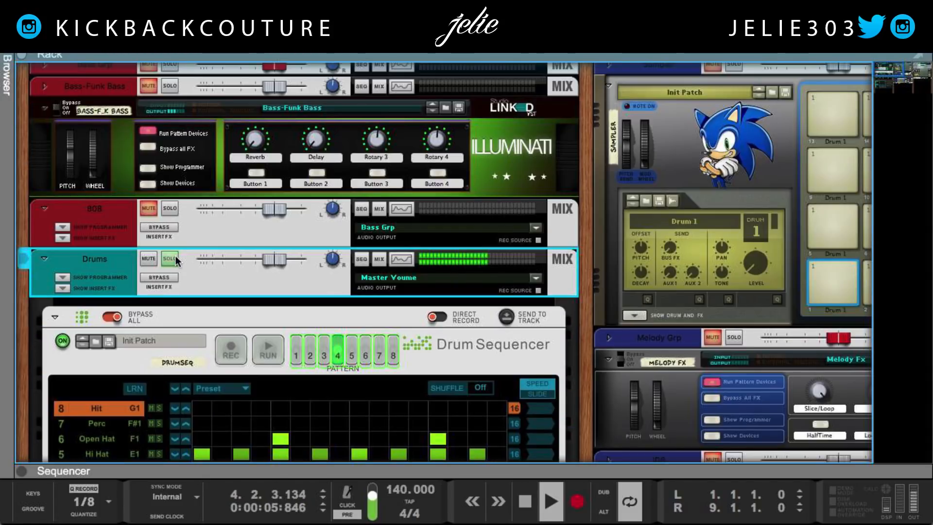
scroll(178, 272, "down", 7)
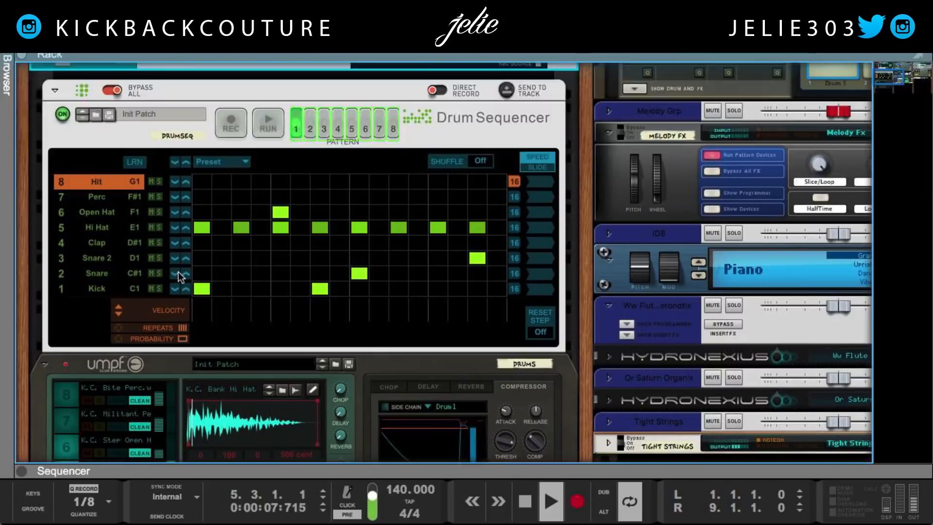